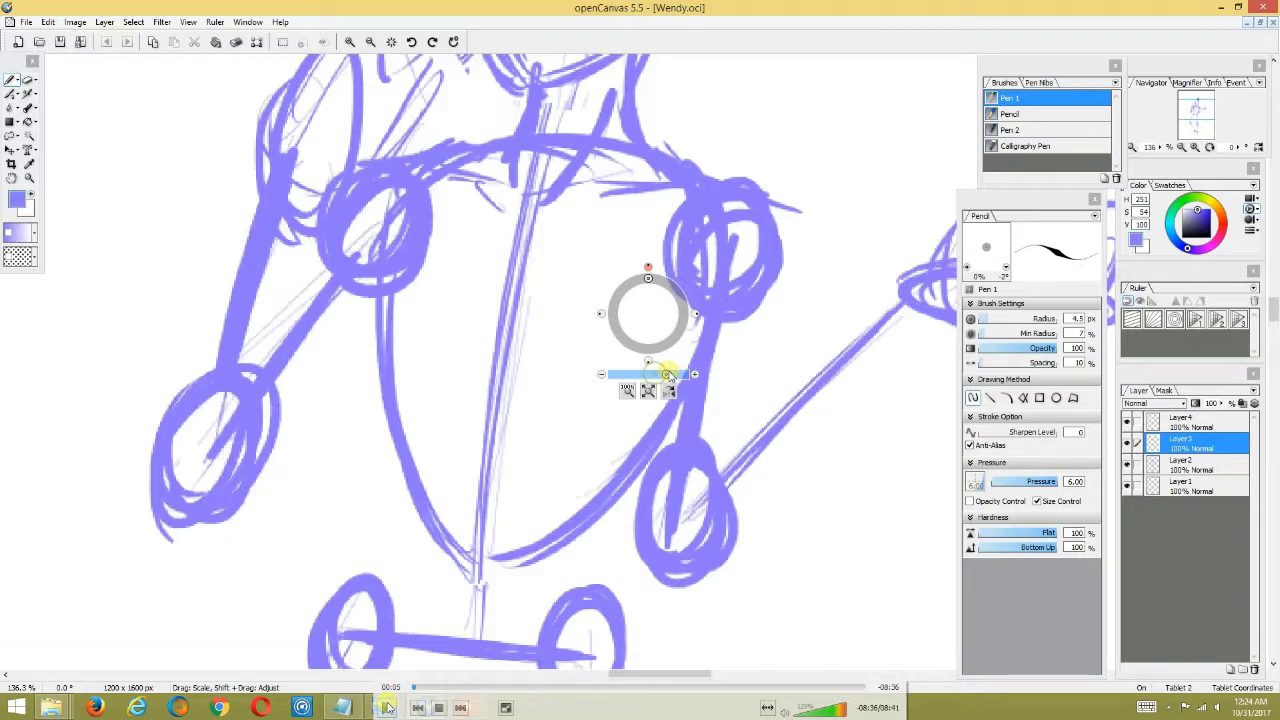
Rewind the recorded drawing video to its start and resume playback.
left_click(412, 688)
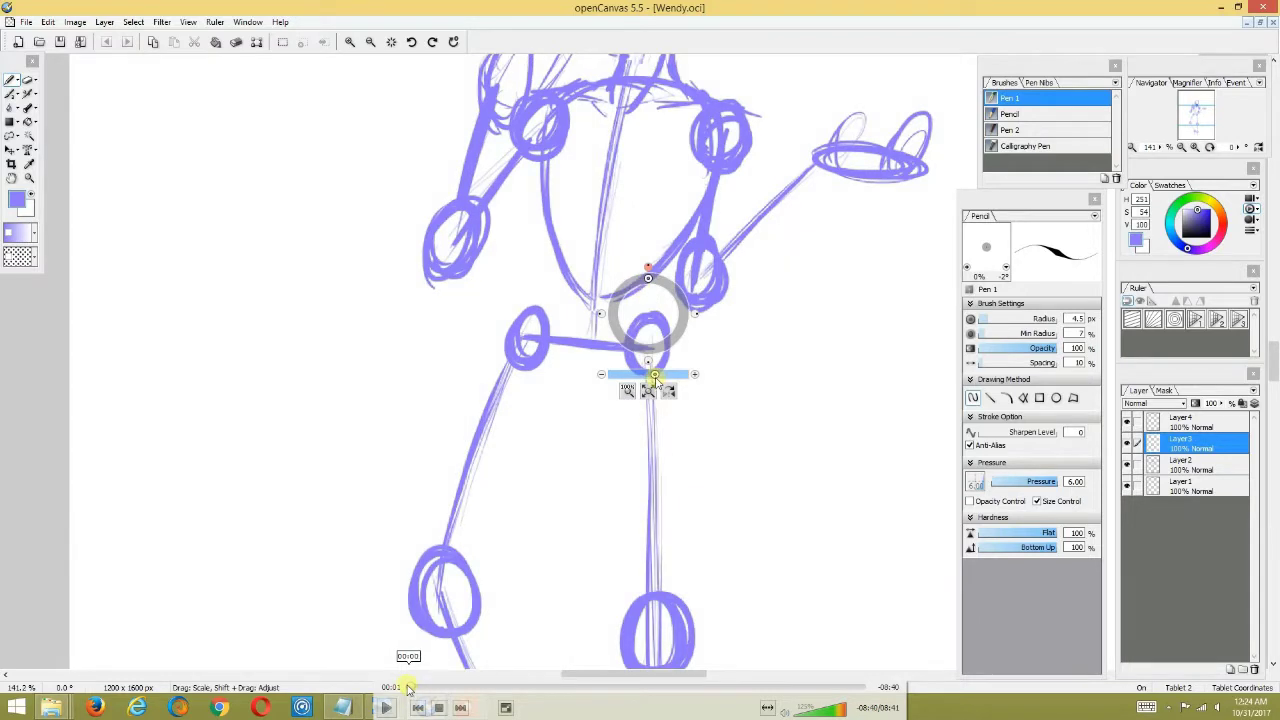
left_click(408, 686)
left_click(383, 708)
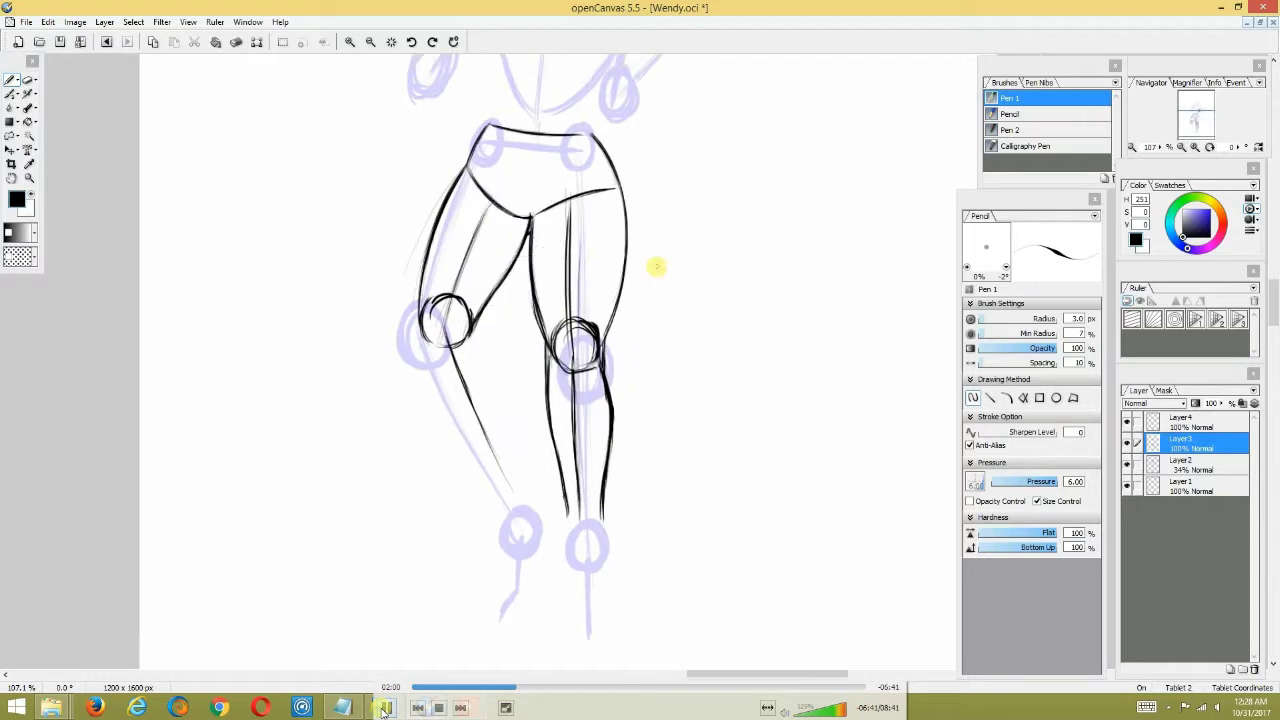
Outline the bent leg's lower leg in black on Layer3, with curved shin and calf lines from knee to ankle.
right_click(616, 218)
left_click_drag(617, 178, 648, 187)
right_click(498, 198)
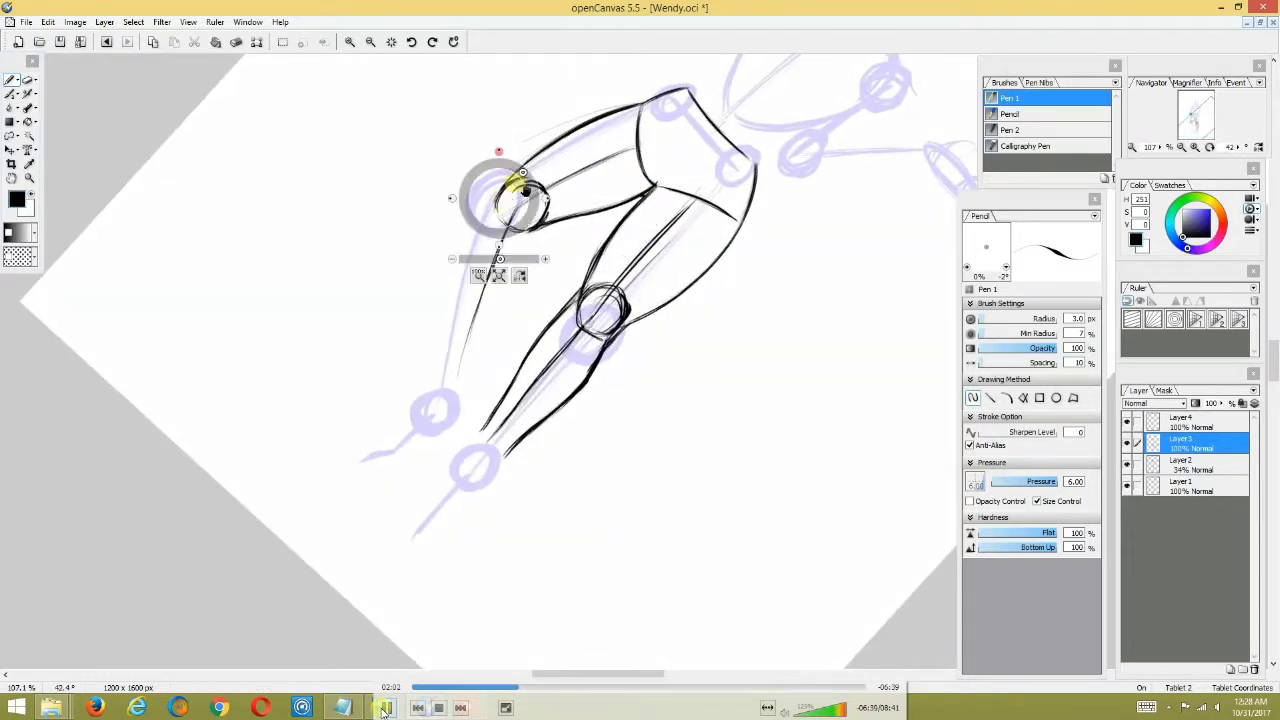
left_click_drag(522, 173, 513, 165)
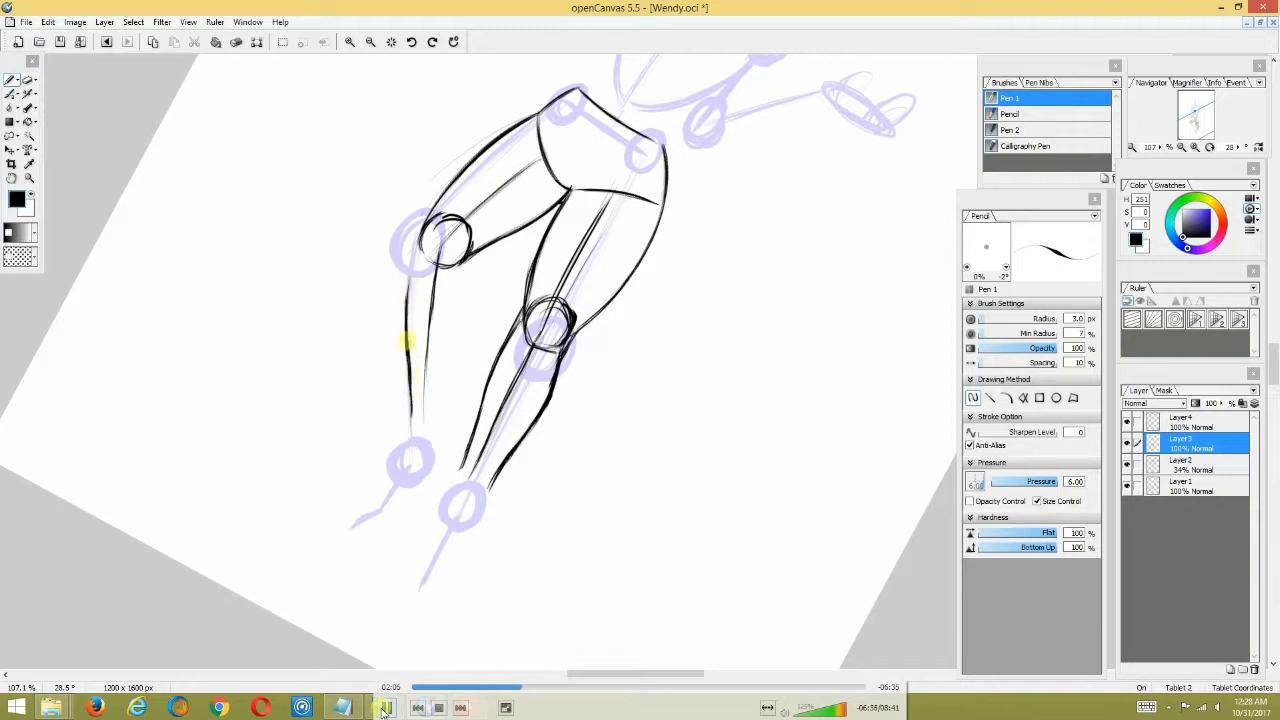
mouse_move(443, 137)
left_mouse_down()
mouse_move(466, 191)
mouse_move(407, 262)
mouse_move(519, 238)
left_mouse_up()
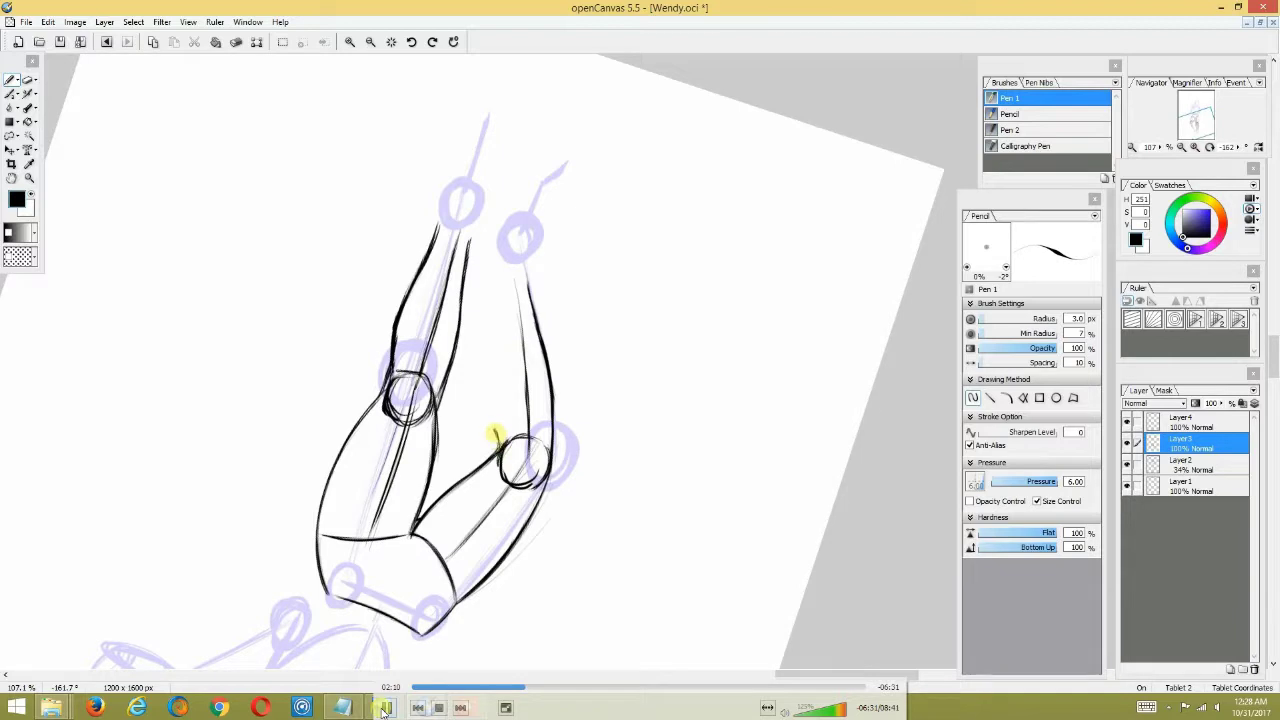
left_click_drag(491, 379, 490, 364)
key("space")
left_click(517, 203)
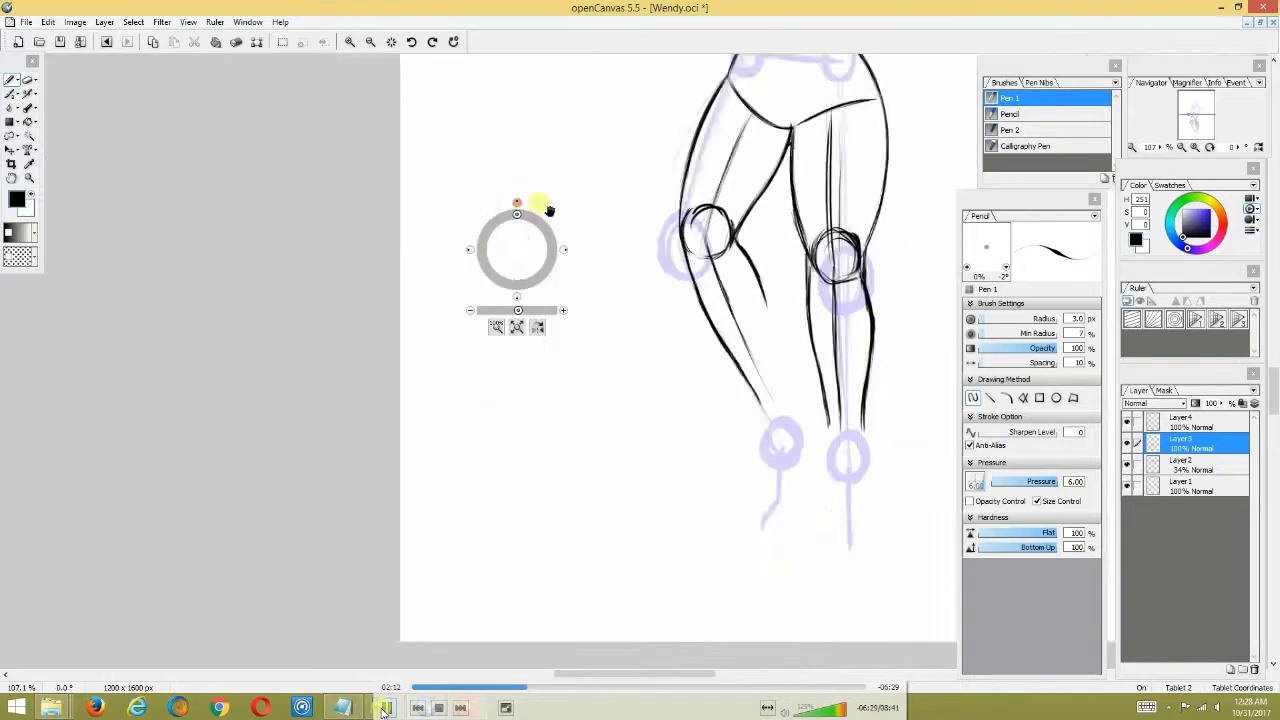
mouse_move(766, 272)
left_mouse_down()
mouse_move(566, 209)
mouse_move(500, 336)
left_mouse_up()
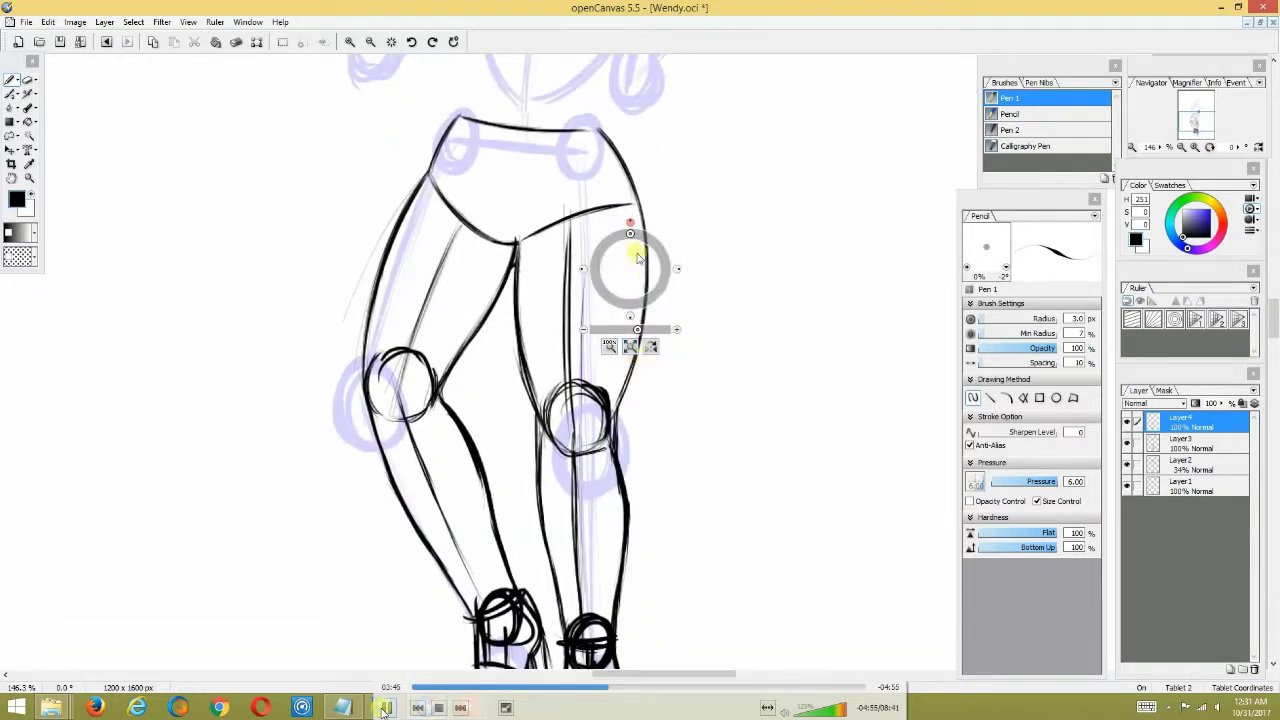
Draw the shoulder line with Pen 1 across the top of the torso, extending slightly past both sides.
mouse_move(383, 710)
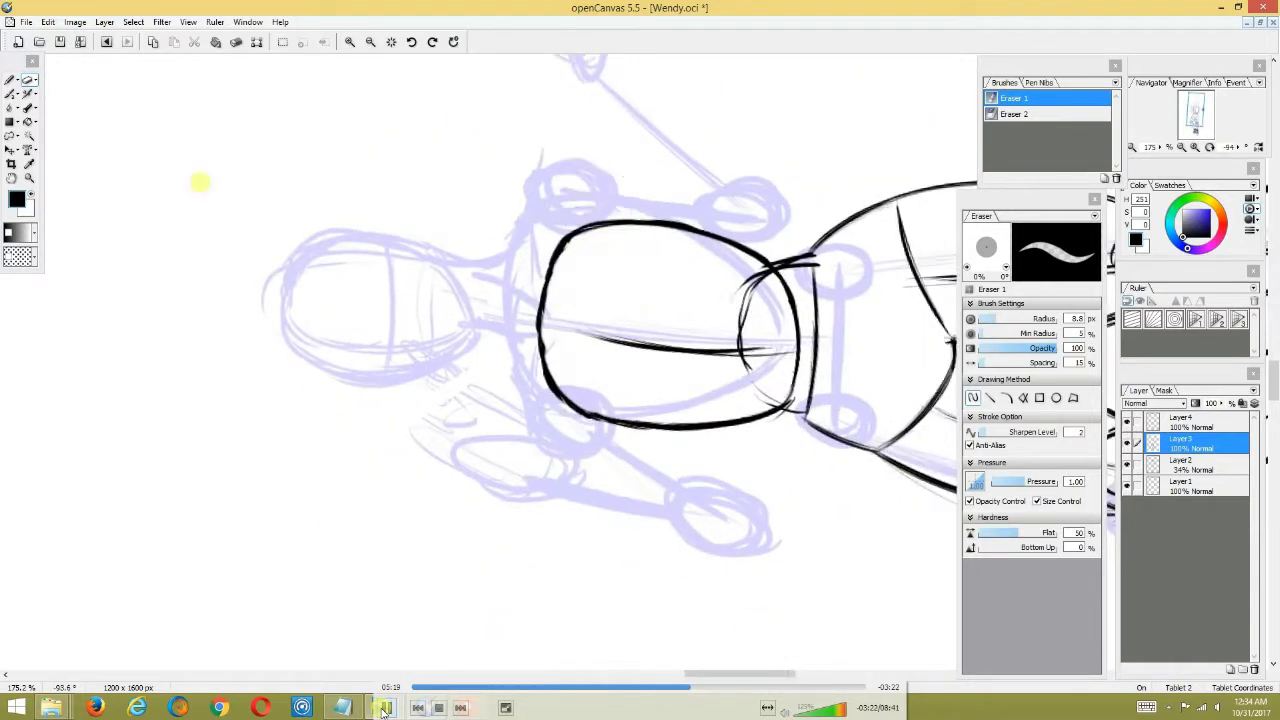
mouse_move(493, 183)
left_mouse_down()
mouse_move(548, 340)
mouse_move(541, 384)
left_mouse_up()
key("space")
mouse_move(539, 236)
left_mouse_down()
mouse_move(534, 281)
mouse_move(554, 283)
mouse_move(539, 268)
left_mouse_up()
left_click(549, 329)
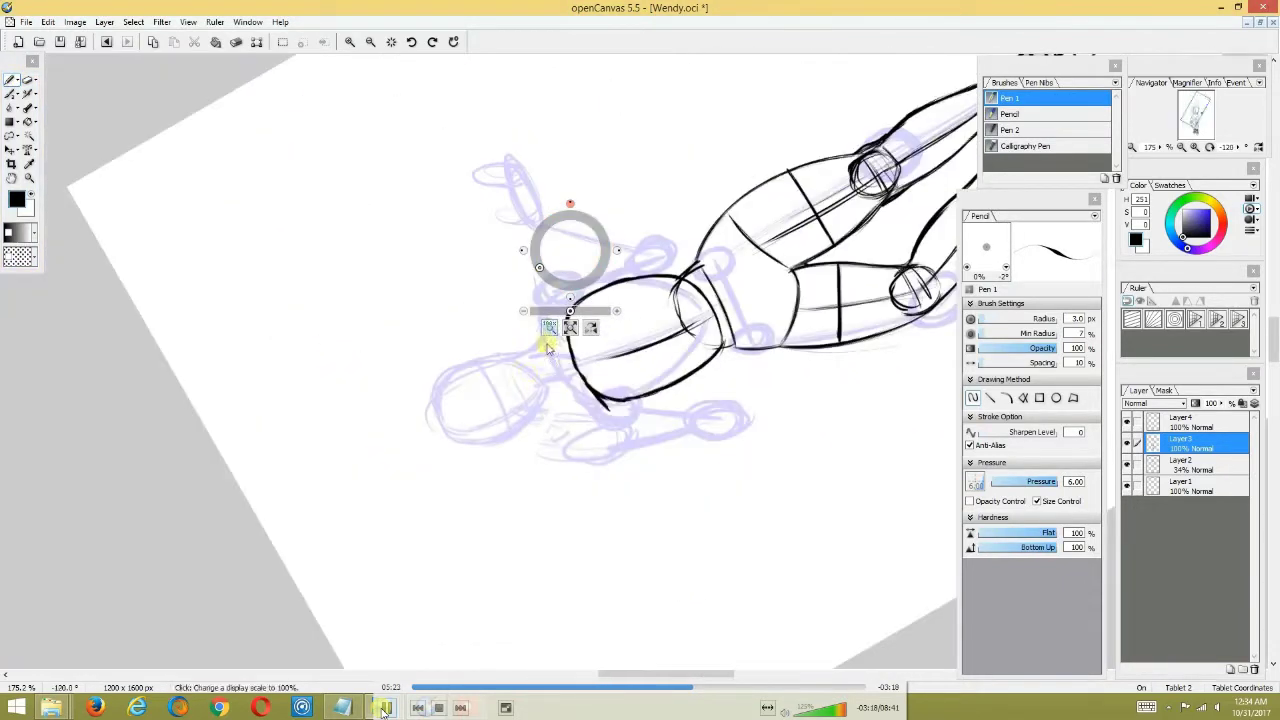
left_click_drag(648, 258, 598, 306)
left_click_drag(600, 370, 610, 370)
left_click_drag(453, 372, 530, 255)
mouse_move(632, 262)
left_mouse_down()
mouse_move(652, 252)
mouse_move(660, 280)
mouse_move(809, 313)
left_mouse_up()
key("space")
left_click_drag(628, 280, 616, 320)
left_click_drag(637, 275, 646, 300)
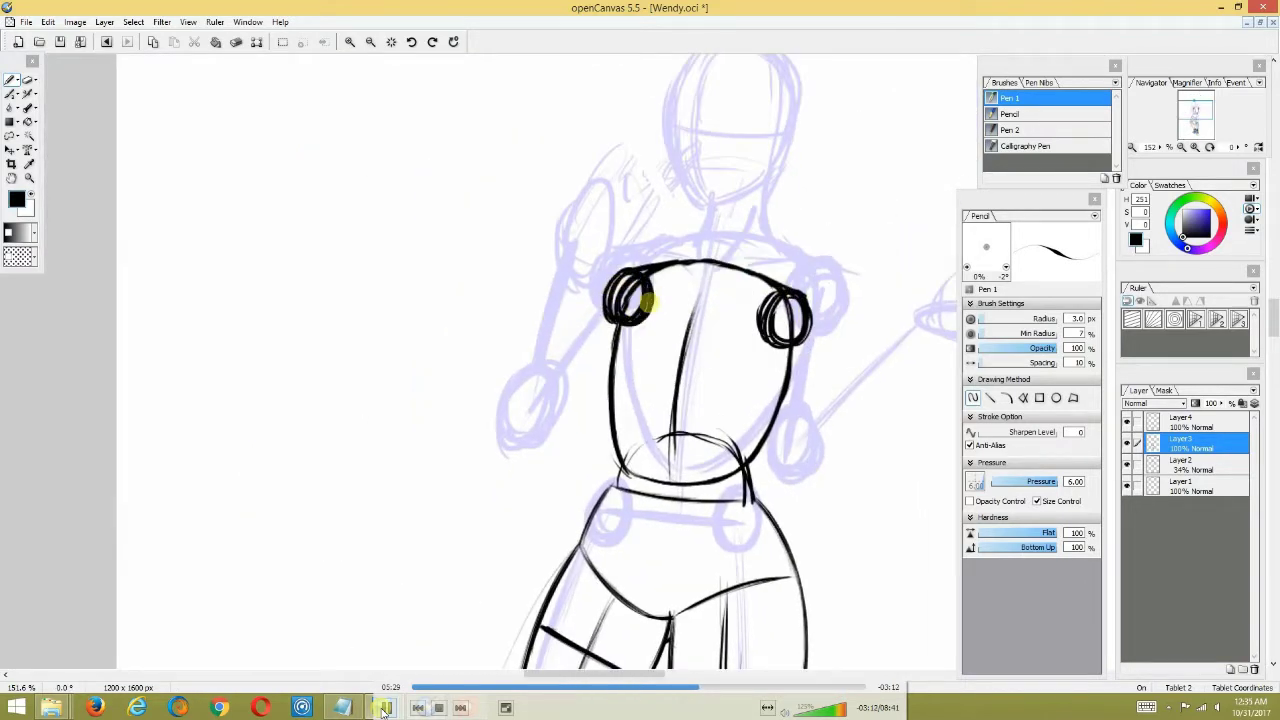
key("space")
mouse_move(666, 362)
left_mouse_down()
mouse_move(643, 362)
mouse_move(664, 360)
left_mouse_up()
left_click_drag(788, 303, 649, 303)
key("ctrl+z")
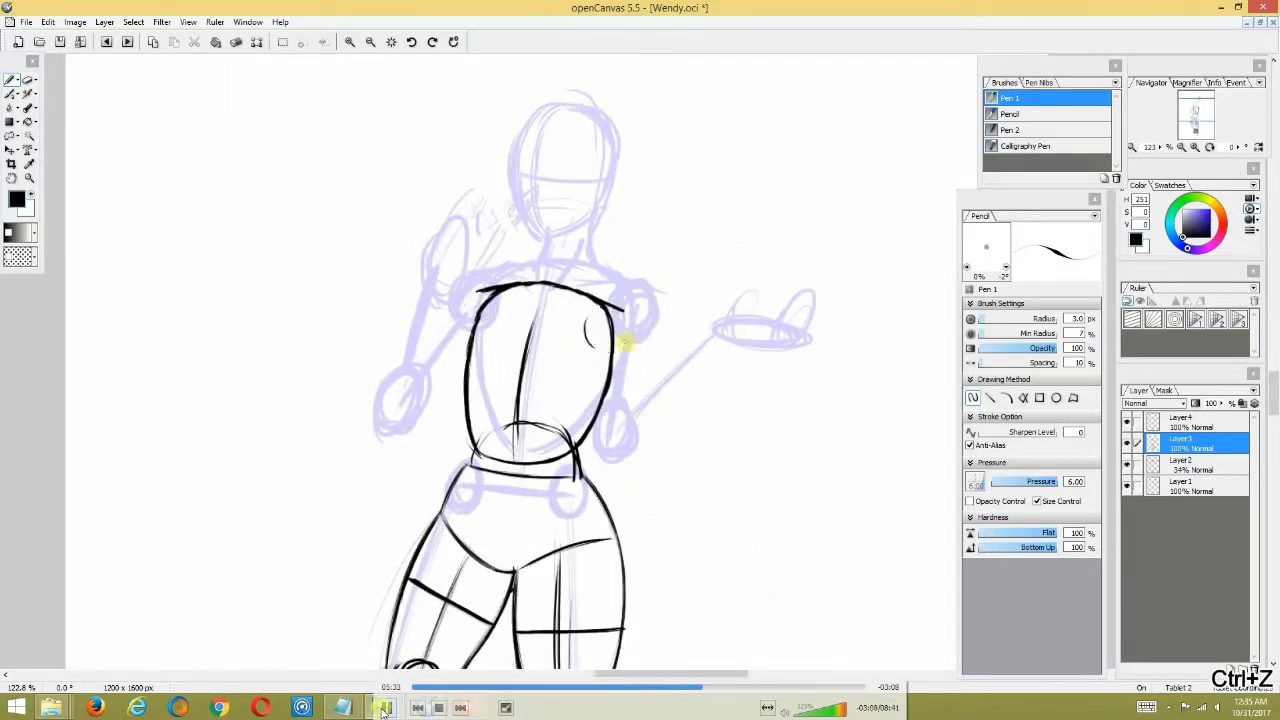
key("ctrl+z")
Draw a round shoulder joint at each end of the shoulder line.
key("space")
left_click_drag(632, 390, 642, 389)
left_click_drag(578, 340, 590, 275)
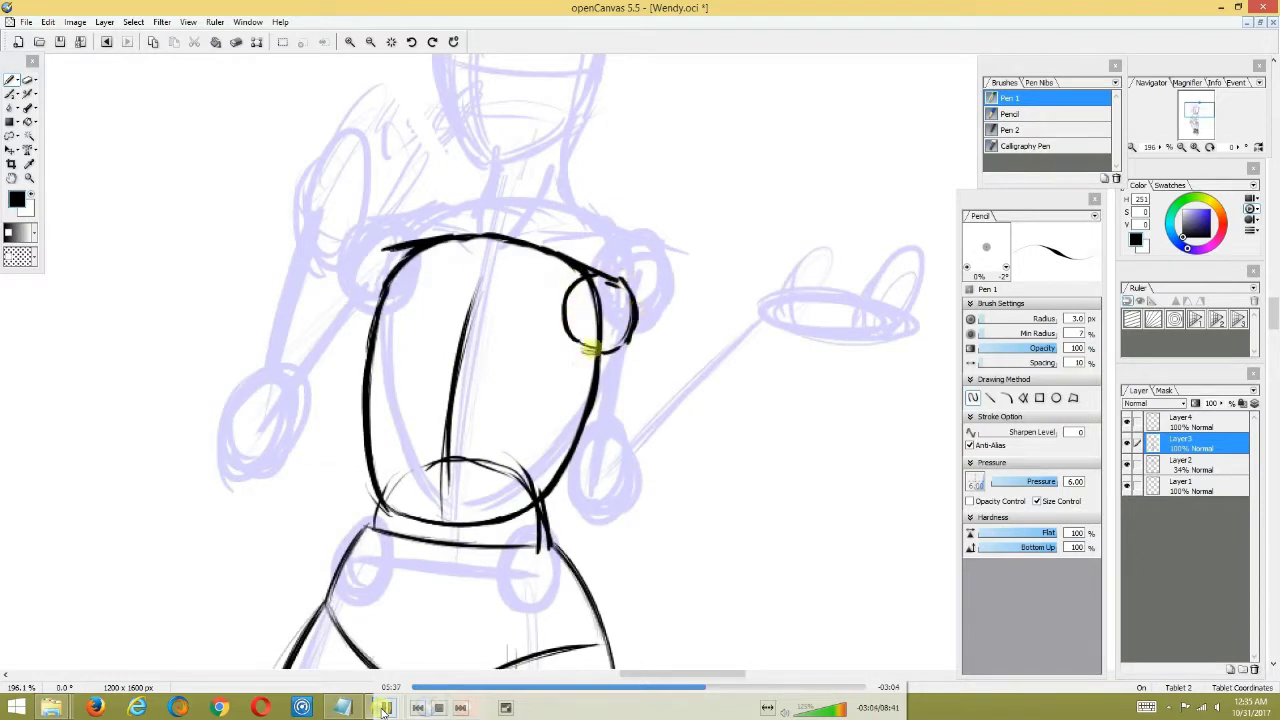
left_click_drag(590, 280, 607, 279)
key("space")
left_click_drag(621, 266, 803, 314)
left_click_drag(545, 348, 560, 362)
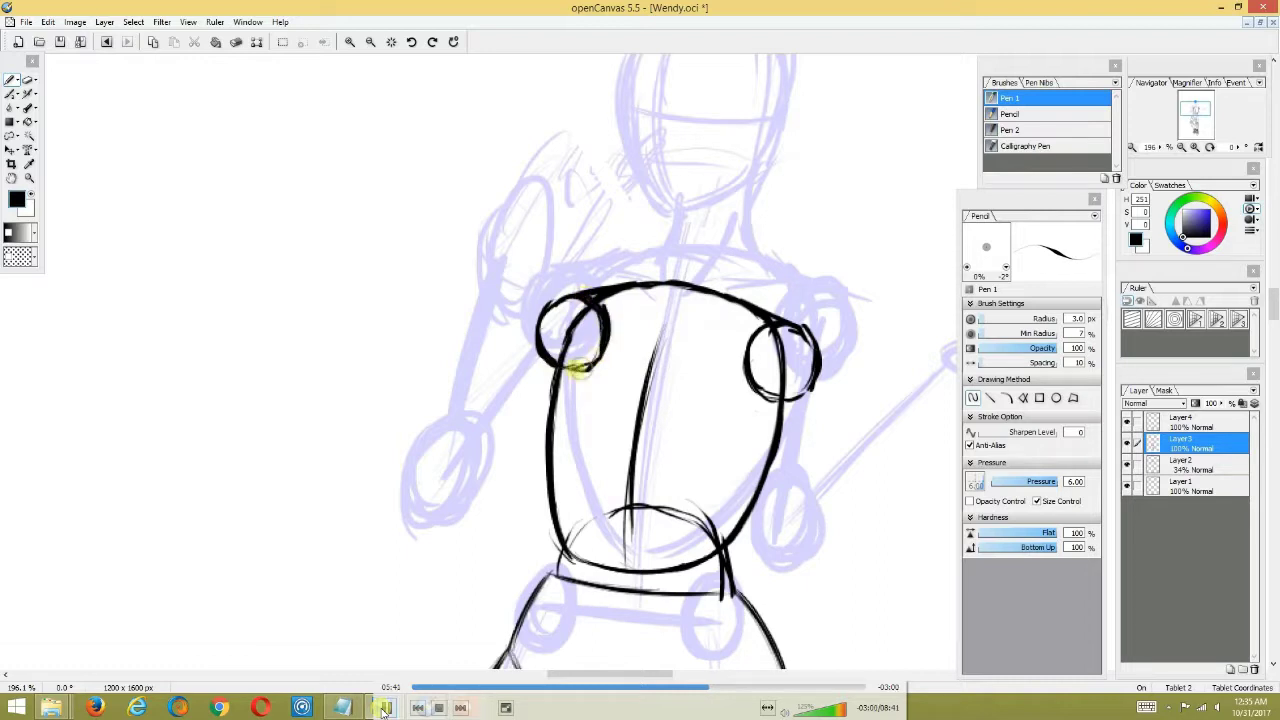
Examine the whole figure upside down and upright to judge the proportions of the torso and shoulders.
key("space")
left_click_drag(652, 307, 619, 307)
left_click_drag(746, 313, 656, 300)
left_click(635, 293)
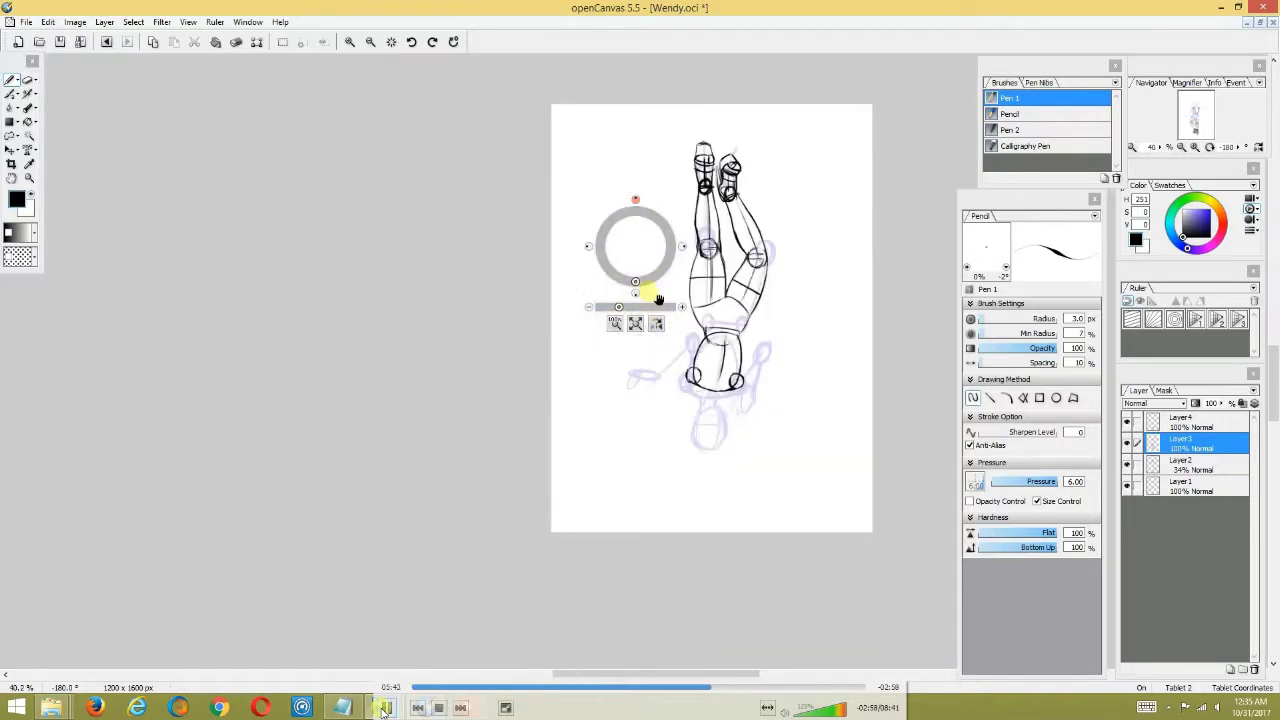
left_click(635, 200)
left_click_drag(686, 226, 662, 221)
left_click_drag(619, 307, 642, 307)
left_click_drag(605, 363, 790, 389)
left_click_drag(642, 307, 661, 307)
Reinforce the outer edge of the shoulder circle above the outstretched arm.
key("space")
key("space")
left_click_drag(654, 374, 639, 374)
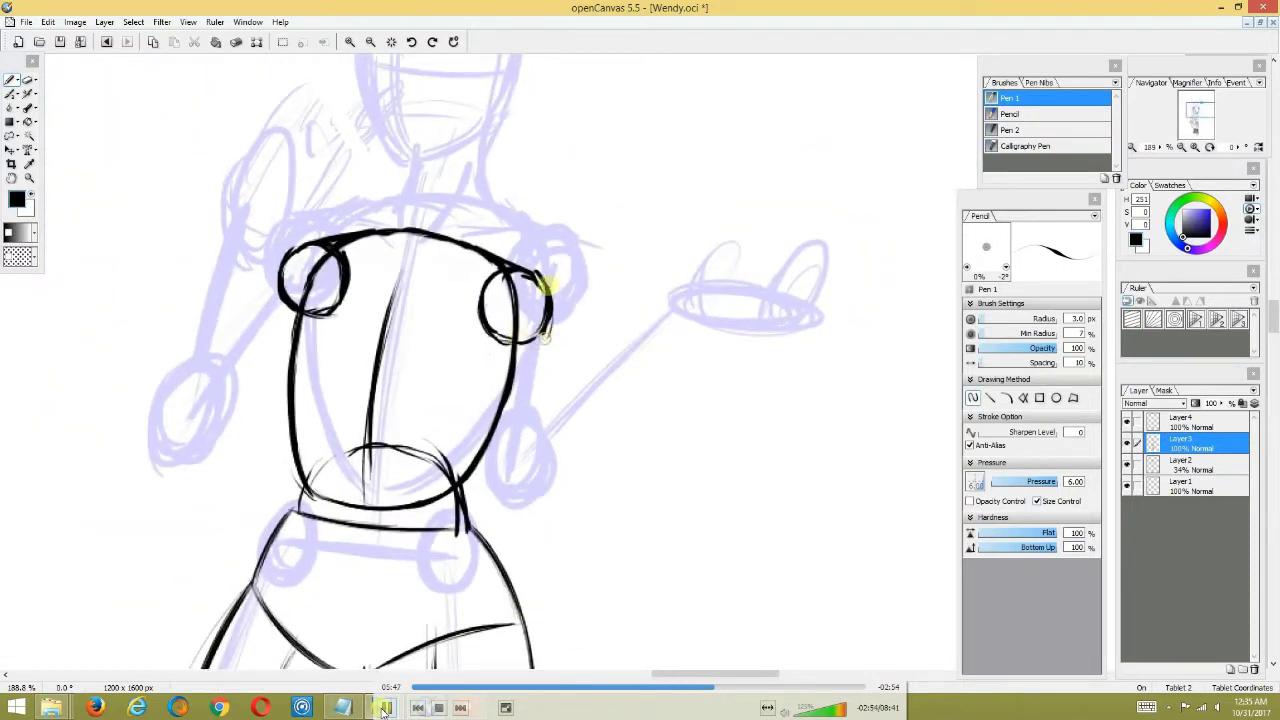
mouse_move(547, 286)
left_mouse_down()
mouse_move(543, 334)
mouse_move(586, 351)
mouse_move(566, 351)
left_mouse_up()
Draw lines for both upper arms, plus the outstretched arm's elbow circle and forearm line.
key("space")
left_click_drag(654, 343, 580, 329)
left_click_drag(577, 351, 663, 326)
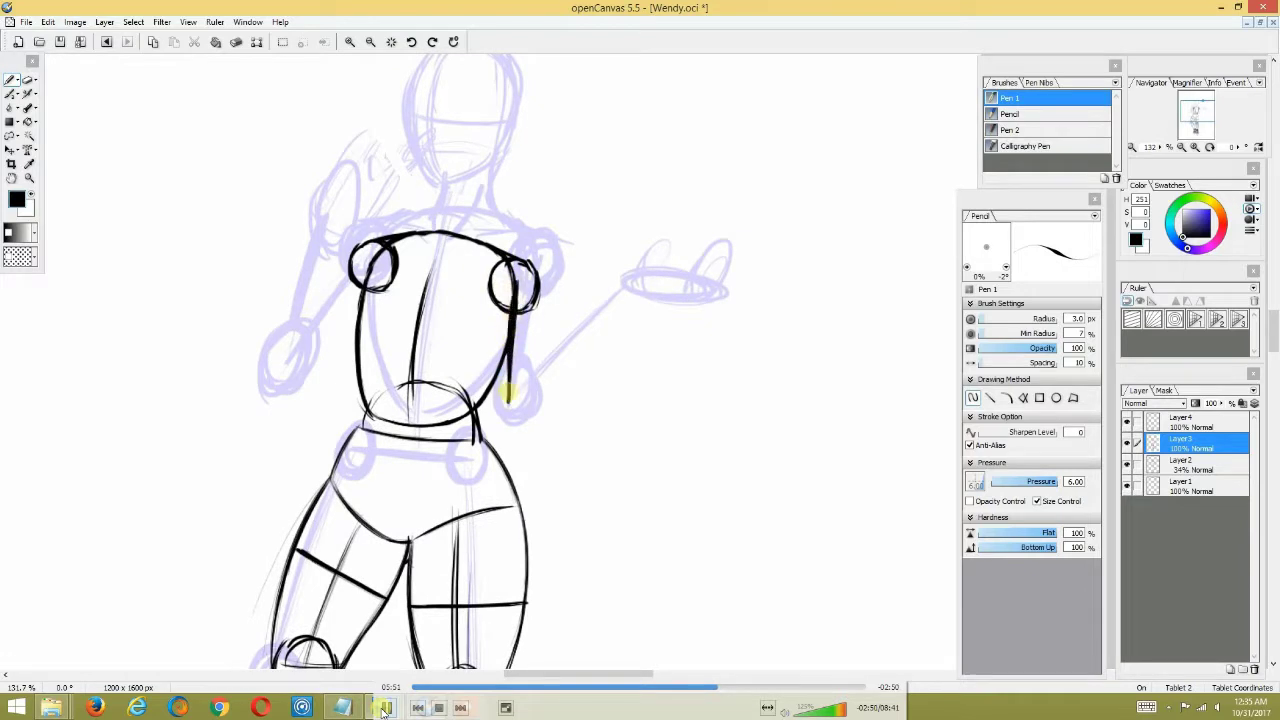
left_click_drag(508, 418, 530, 386)
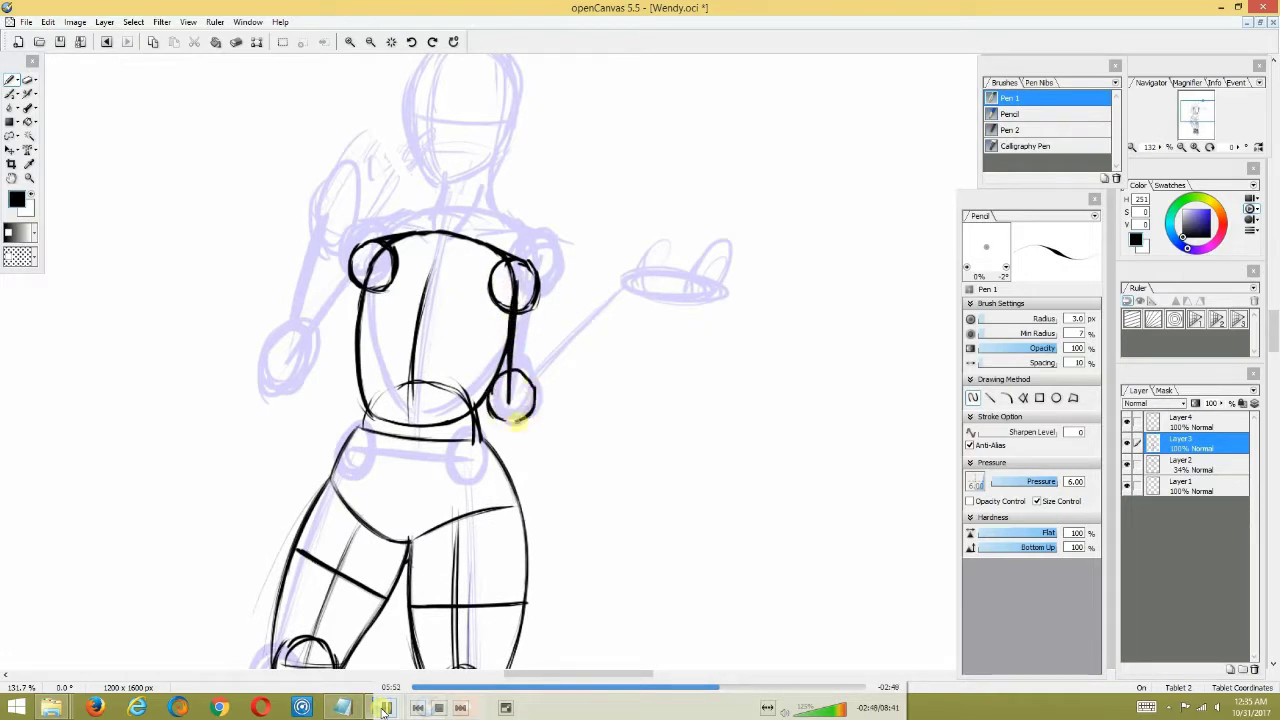
key("space")
mouse_move(608, 334)
left_mouse_down()
mouse_move(543, 320)
mouse_move(518, 348)
left_mouse_up()
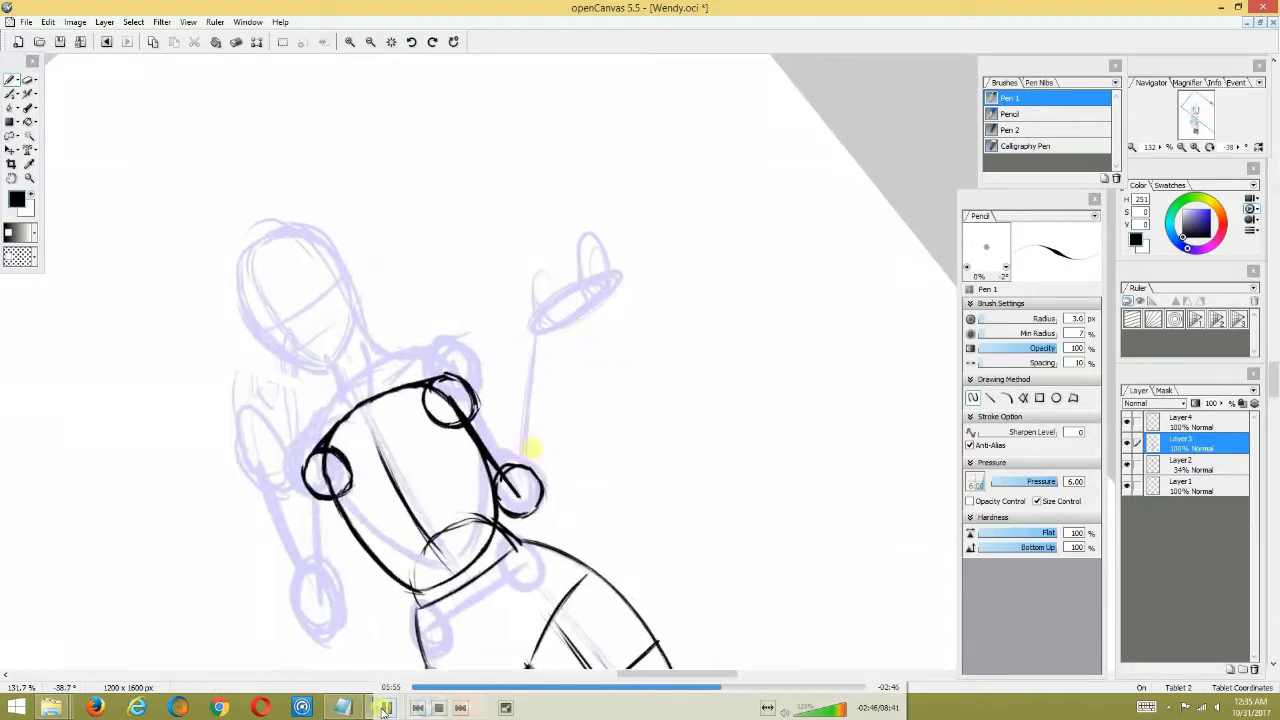
mouse_move(524, 406)
left_mouse_down()
mouse_move(519, 462)
mouse_move(525, 376)
mouse_move(663, 337)
mouse_move(523, 349)
mouse_move(490, 335)
left_mouse_up()
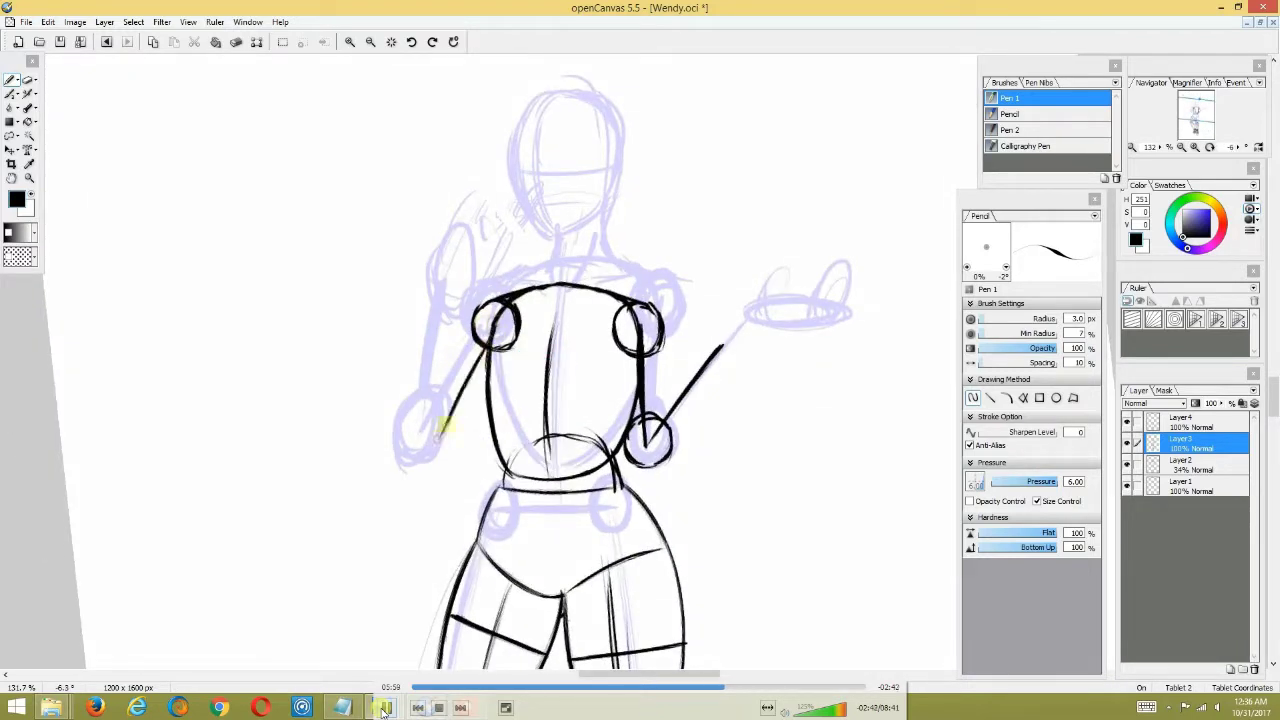
left_click_drag(445, 420, 434, 446)
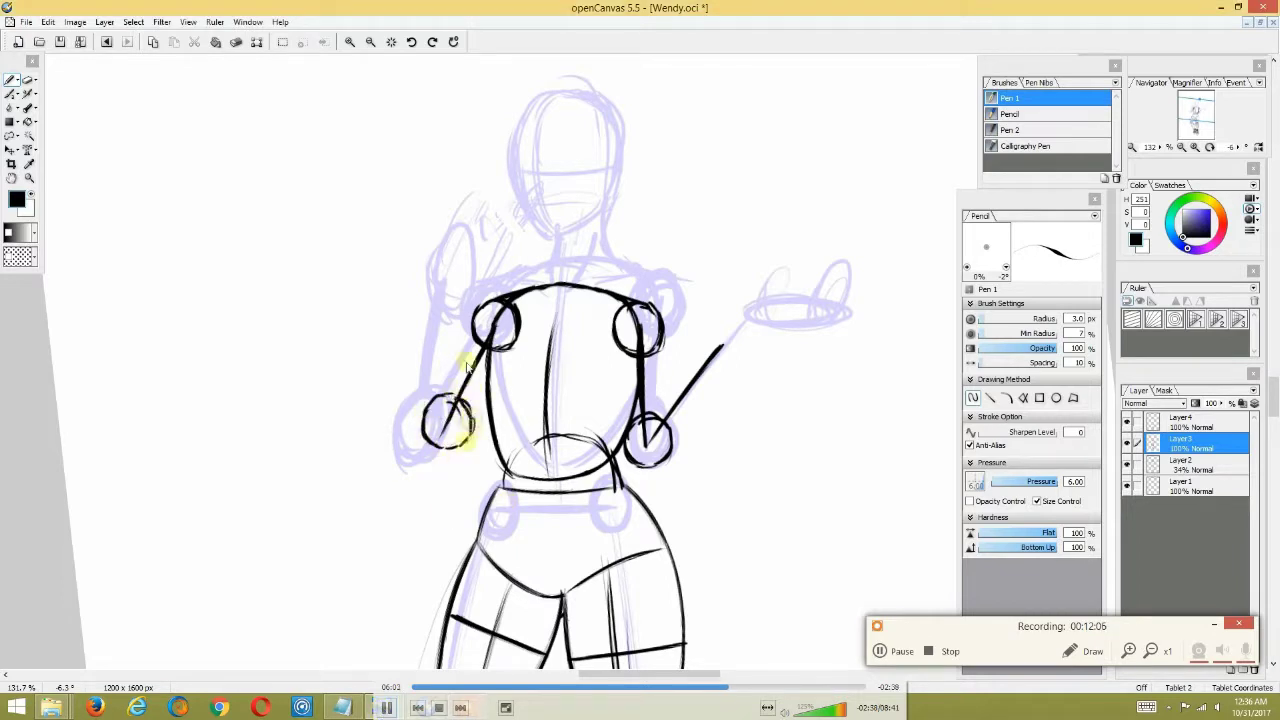
key("ctrl+z")
key("ctrl+z")
key("ctrl+z")
key("ctrl+z")
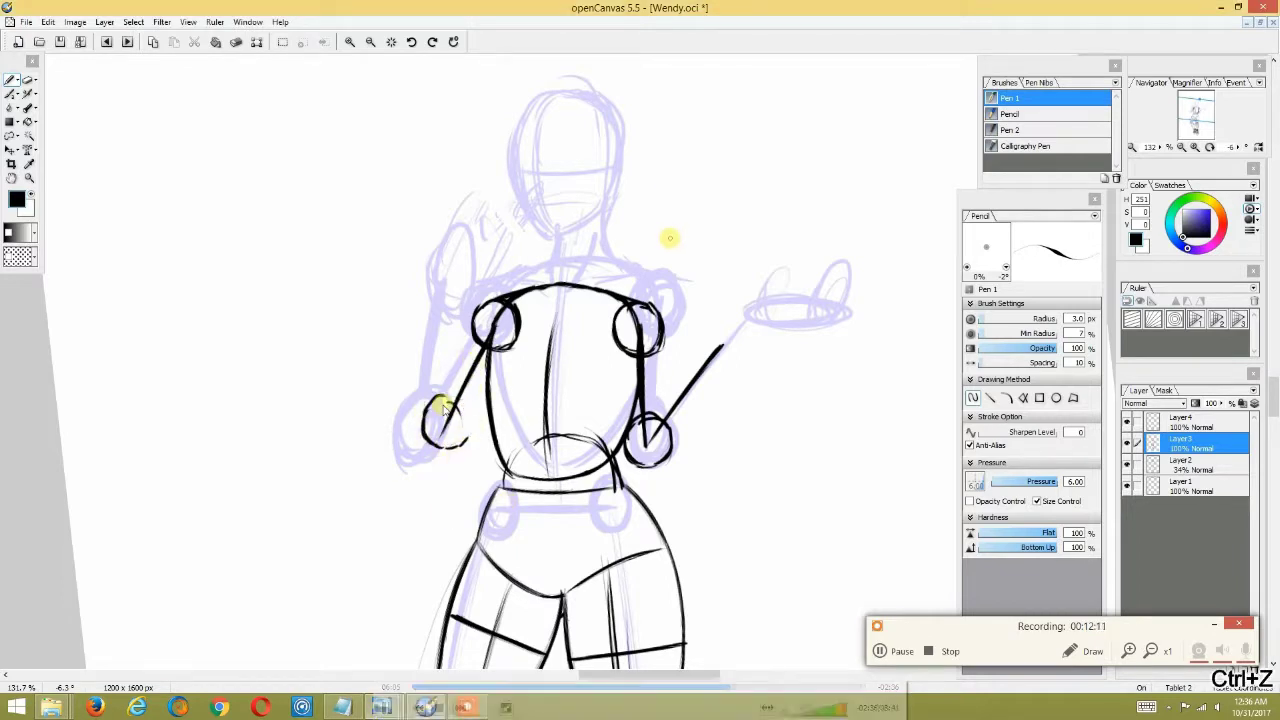
Complete the raised arm's skeleton from an elbow circle and forearm line to a rough hand with fingers beside the head.
mouse_move(429, 414)
left_mouse_down()
mouse_move(443, 409)
mouse_move(437, 420)
left_mouse_up()
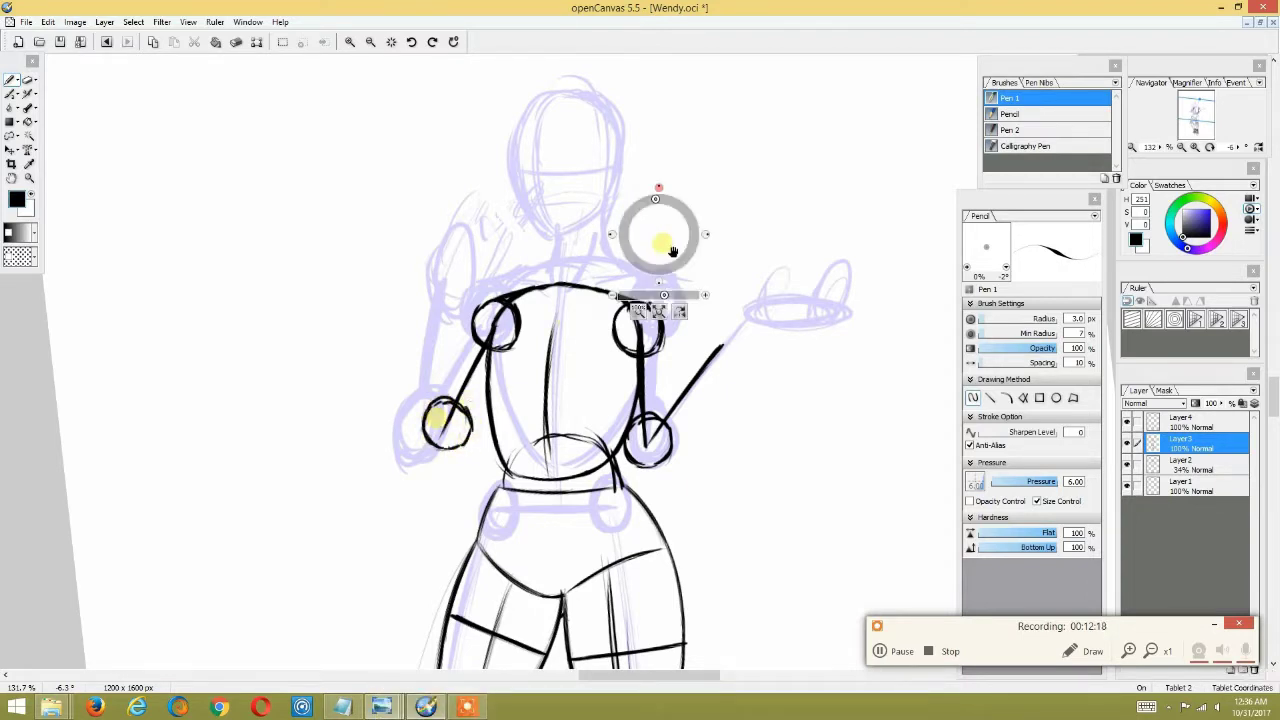
left_click_drag(662, 221, 684, 259)
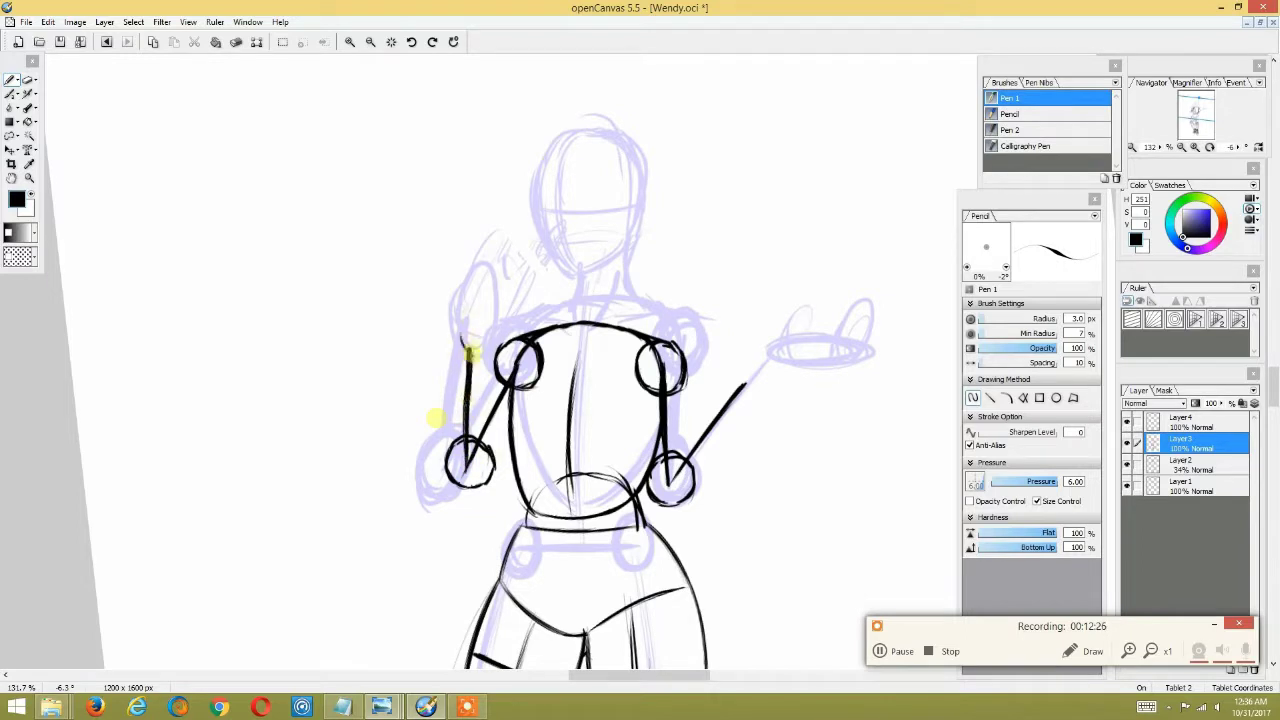
mouse_move(476, 352)
left_mouse_down()
mouse_move(482, 305)
mouse_move(461, 326)
mouse_move(482, 295)
mouse_move(482, 348)
mouse_move(497, 303)
mouse_move(480, 297)
mouse_move(499, 267)
mouse_move(503, 323)
left_mouse_up()
left_click_drag(490, 282, 466, 308)
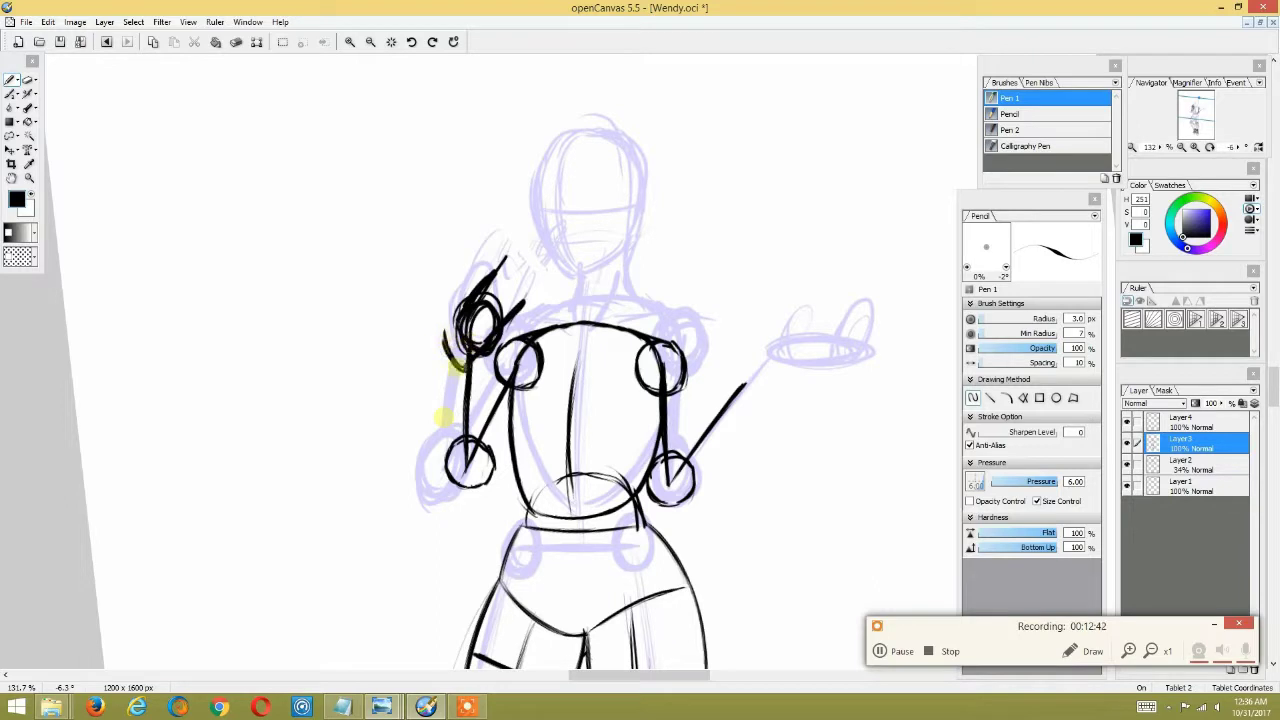
left_click_drag(497, 282, 518, 307)
left_click_drag(535, 251, 506, 286)
Sketch the open, palm-up hand at the end of the outstretched forearm using short strokes and an ellipse.
left_click_drag(640, 280, 490, 272)
right_click(623, 330)
left_click_drag(618, 287, 584, 309)
mouse_move(611, 394)
left_mouse_down()
mouse_move(643, 344)
mouse_move(629, 400)
mouse_move(655, 348)
left_mouse_up()
right_click(664, 306)
left_click_drag(630, 288, 663, 269)
left_click_drag(610, 378, 622, 351)
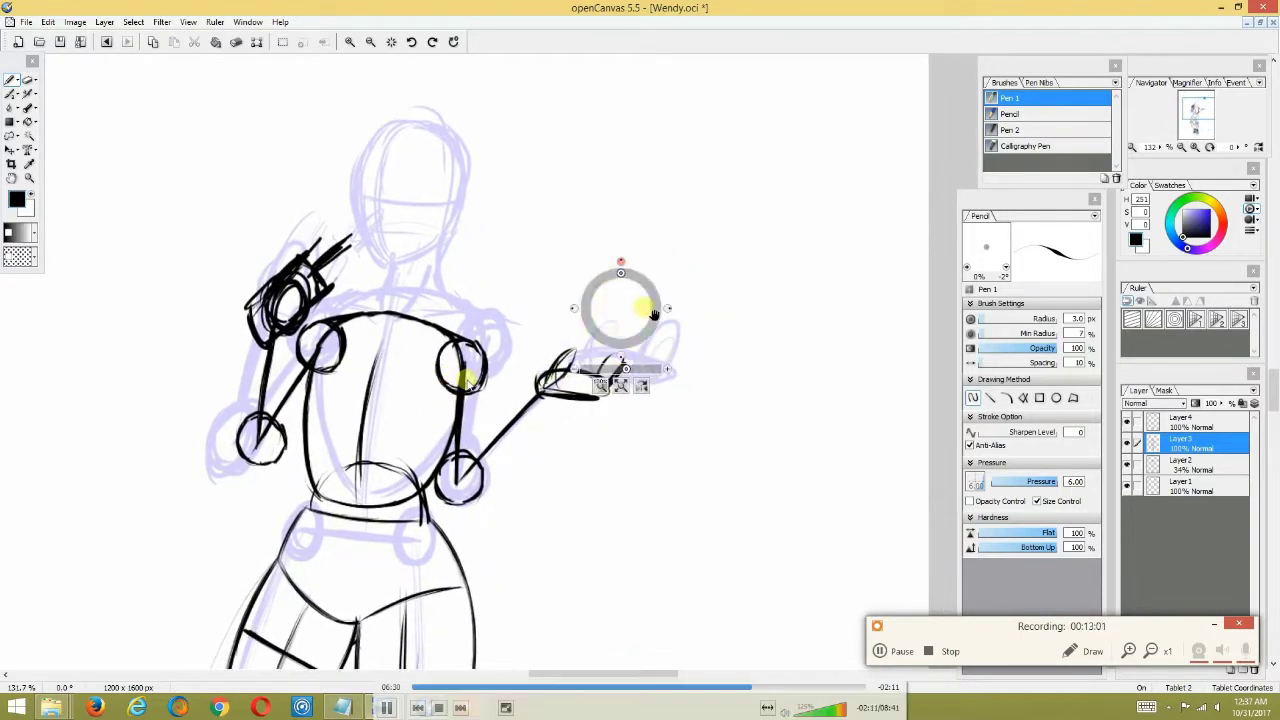
left_click_drag(623, 300, 634, 429)
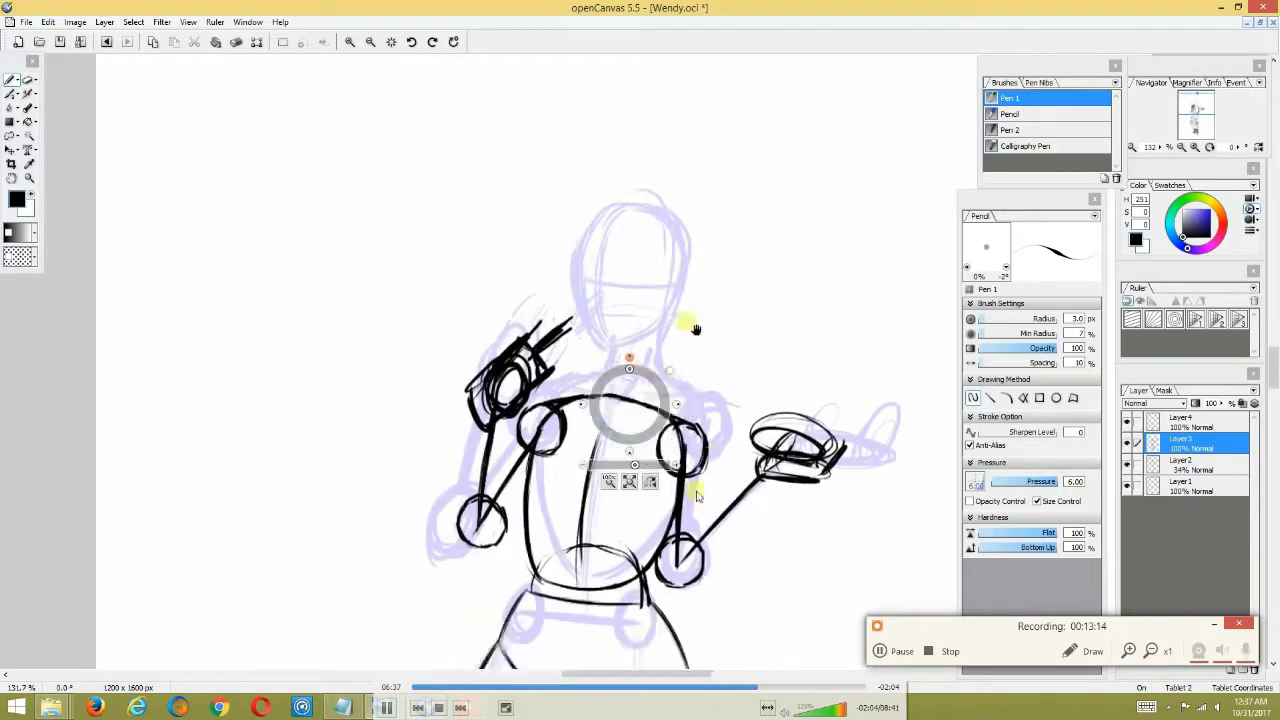
Outline the volume of the outstretched arm's upper arm and forearm around its skeleton lines.
left_click_drag(665, 455, 664, 450)
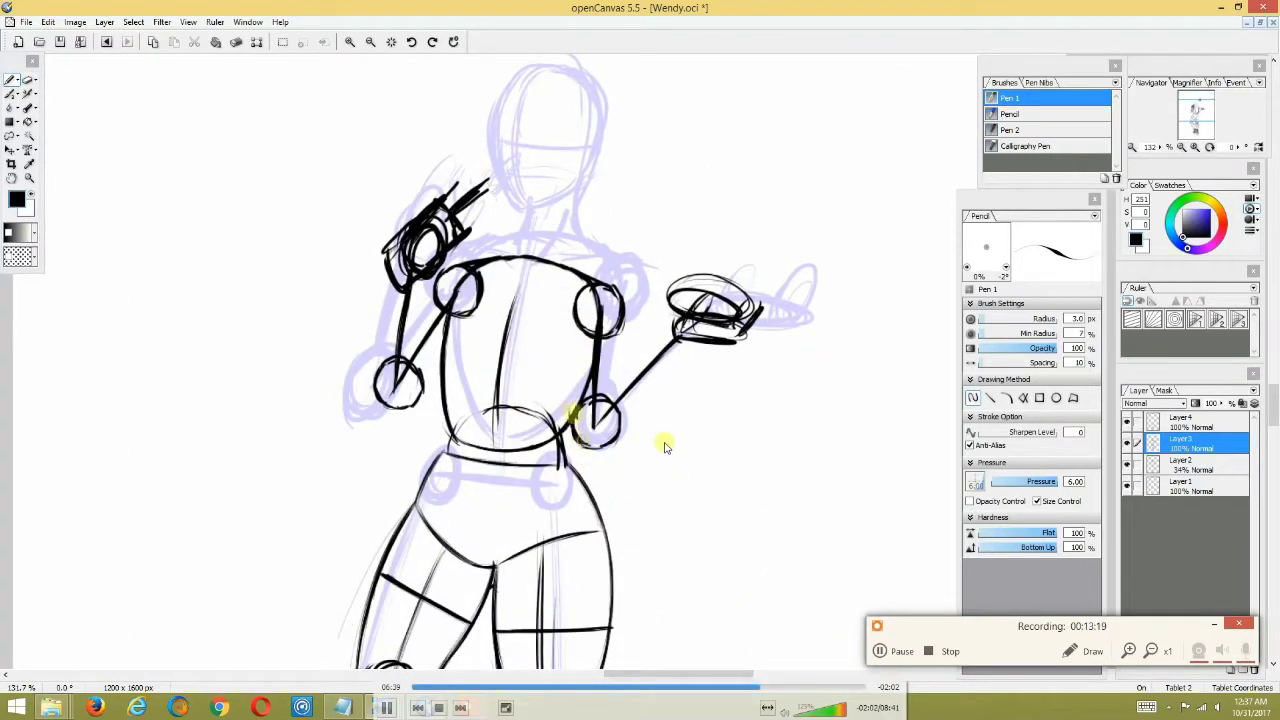
left_click_drag(578, 298, 581, 343)
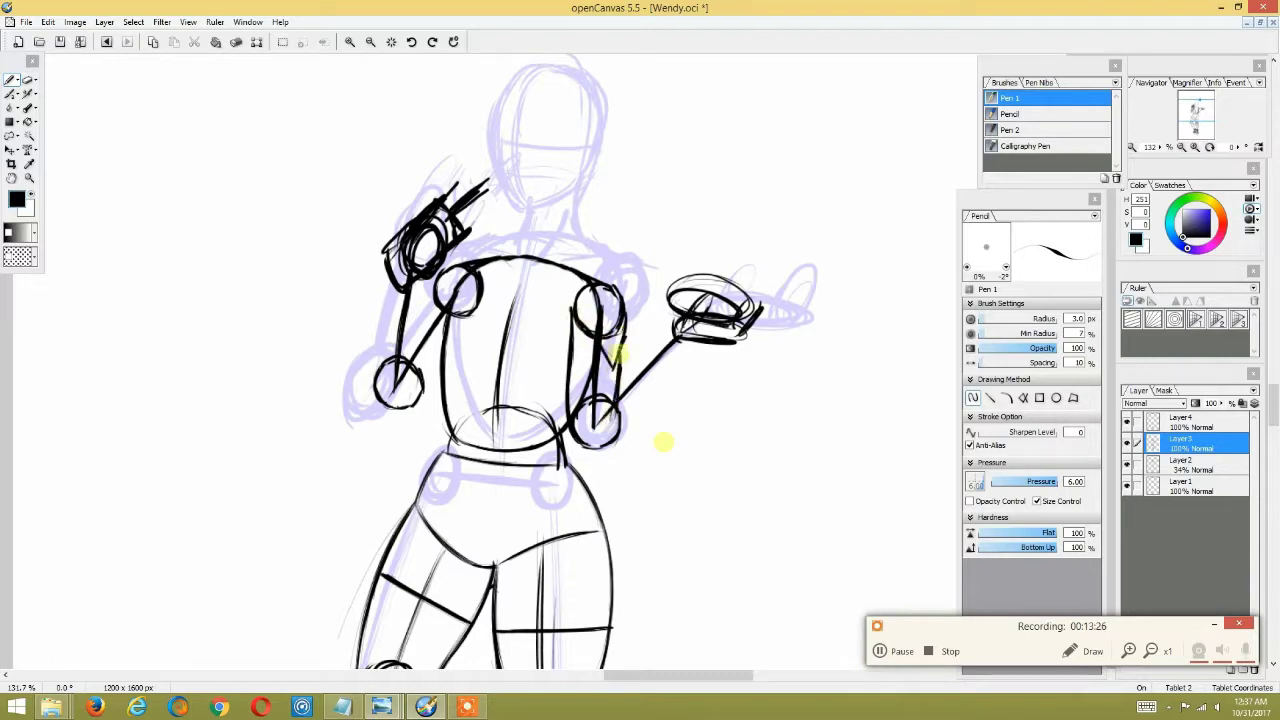
mouse_move(702, 325)
left_mouse_down()
mouse_move(680, 268)
mouse_move(714, 334)
mouse_move(714, 376)
left_mouse_up()
mouse_move(634, 440)
left_mouse_down()
mouse_move(650, 325)
mouse_move(650, 355)
mouse_move(717, 243)
mouse_move(667, 238)
mouse_move(737, 246)
mouse_move(690, 251)
left_mouse_up()
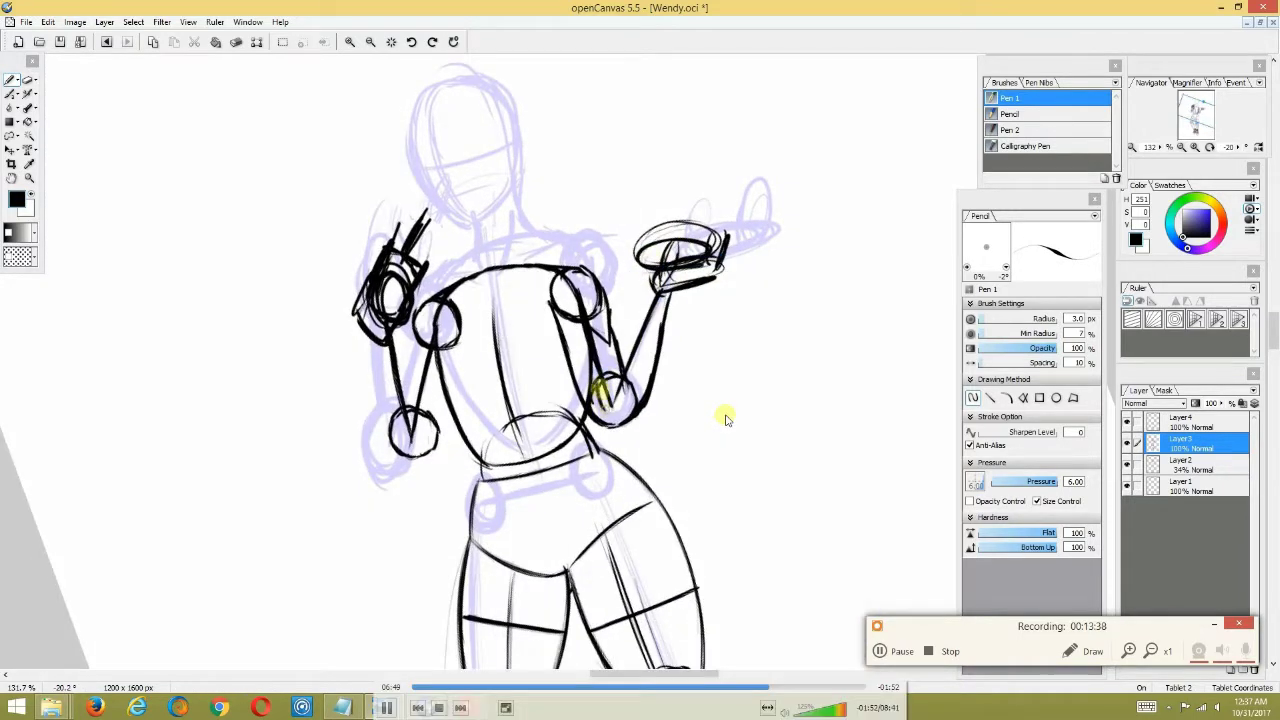
mouse_move(606, 408)
left_mouse_down()
mouse_move(597, 382)
mouse_move(645, 293)
mouse_move(693, 362)
left_mouse_up()
Outline the raised arm's upper arm and forearm on both sides of its skeleton lines, from shoulder to wrist.
right_click(696, 276)
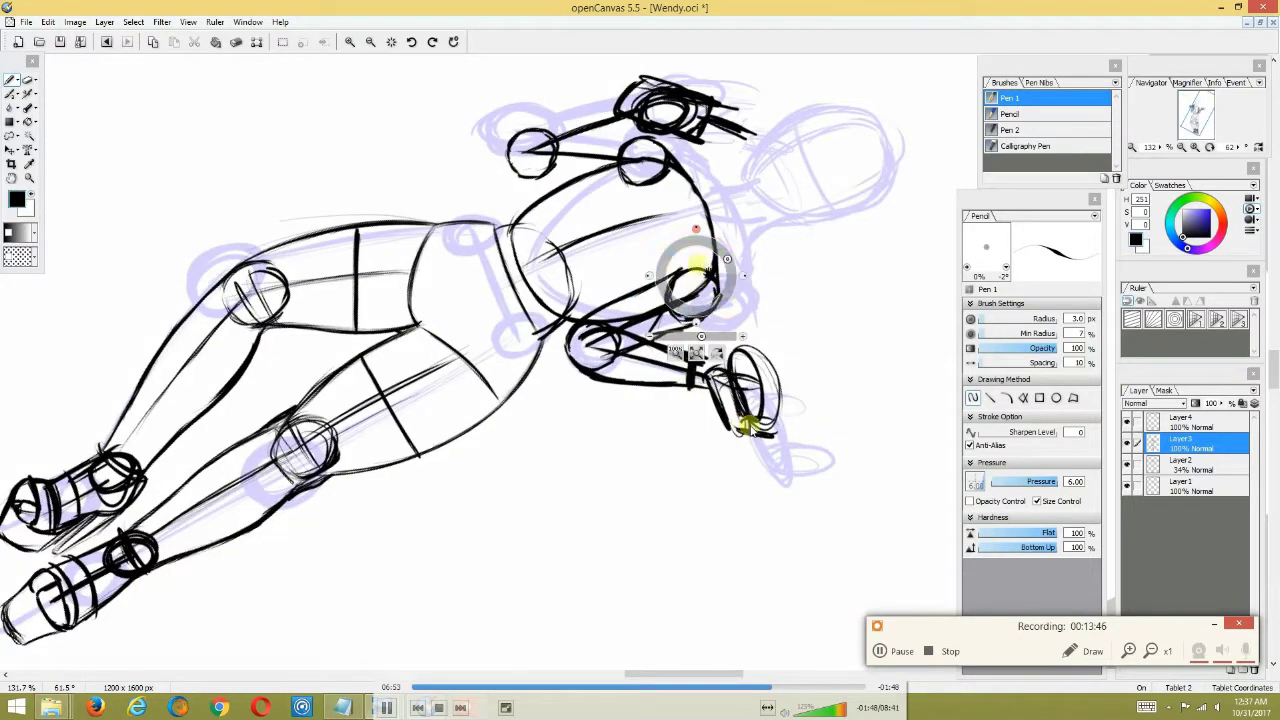
left_click_drag(730, 264, 698, 228)
left_click(697, 232)
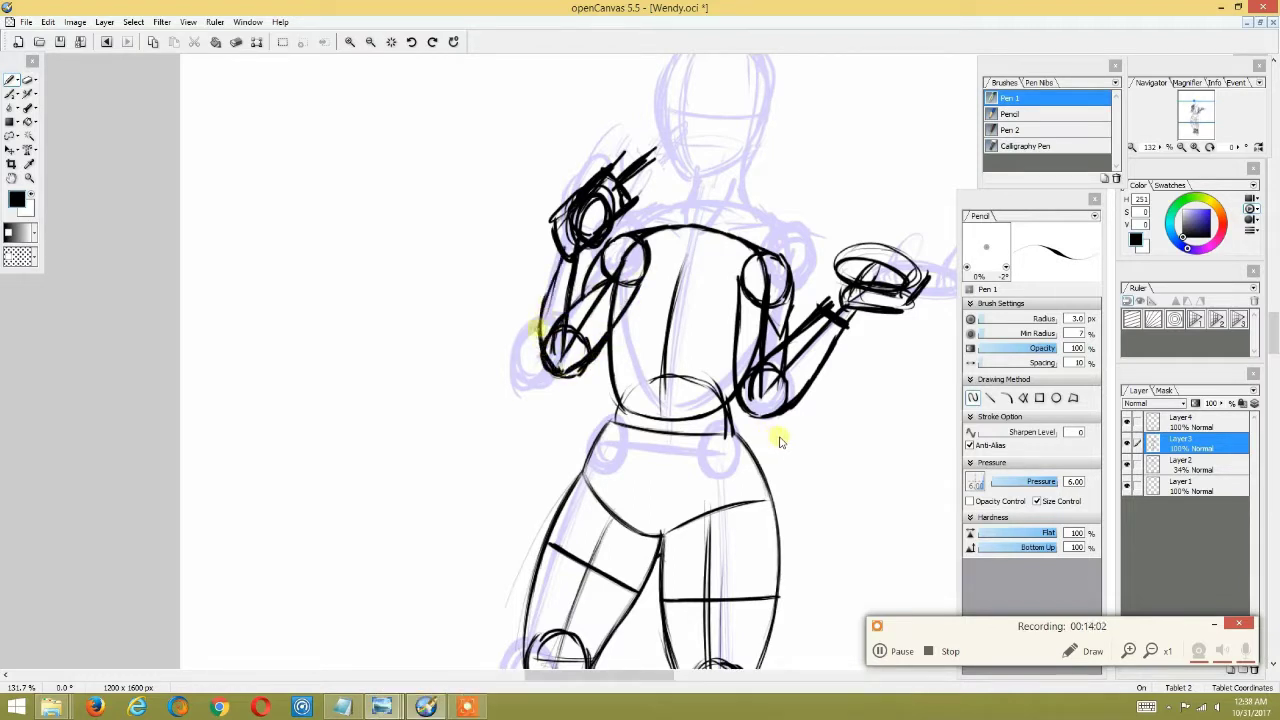
left_click_drag(570, 236, 554, 266)
left_click_drag(598, 322, 578, 368)
left_click_drag(590, 290, 578, 340)
mouse_move(598, 258)
left_mouse_down()
mouse_move(580, 342)
mouse_move(594, 248)
left_mouse_up()
key("space")
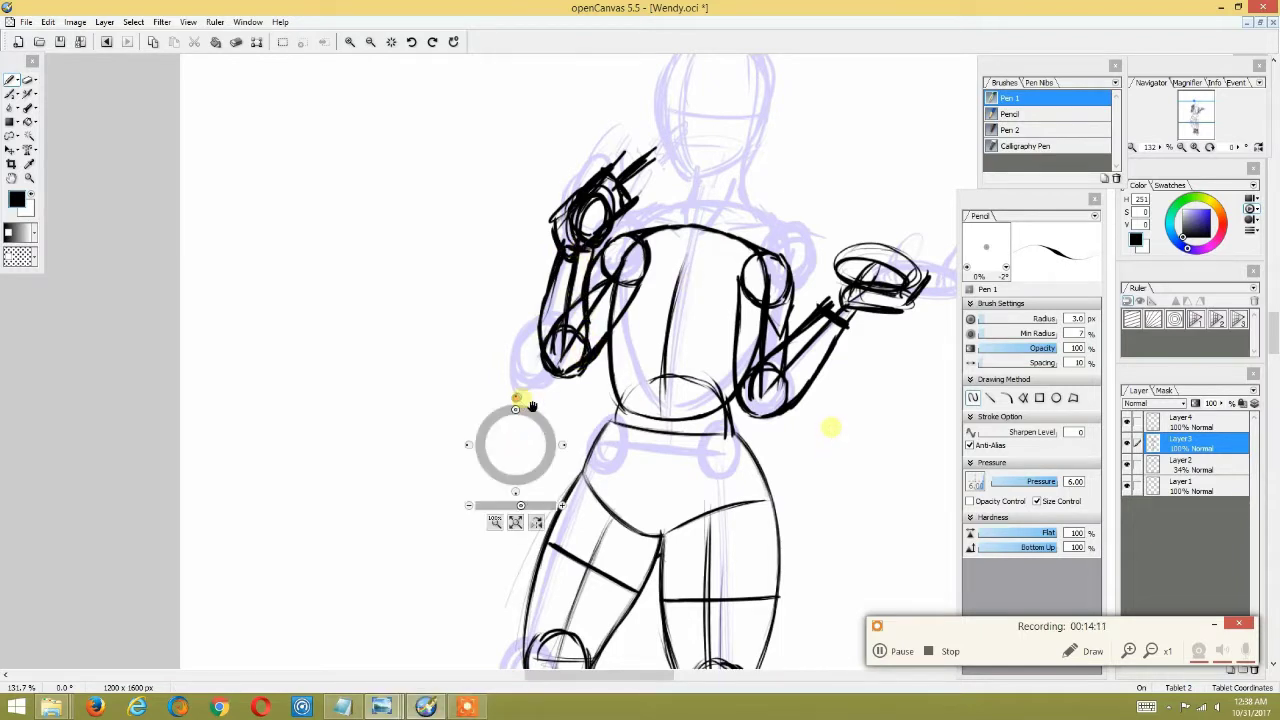
mouse_move(520, 505)
left_mouse_down()
mouse_move(507, 505)
mouse_move(526, 505)
left_mouse_up()
left_click_drag(590, 110, 663, 510)
left_click_drag(516, 409, 590, 278)
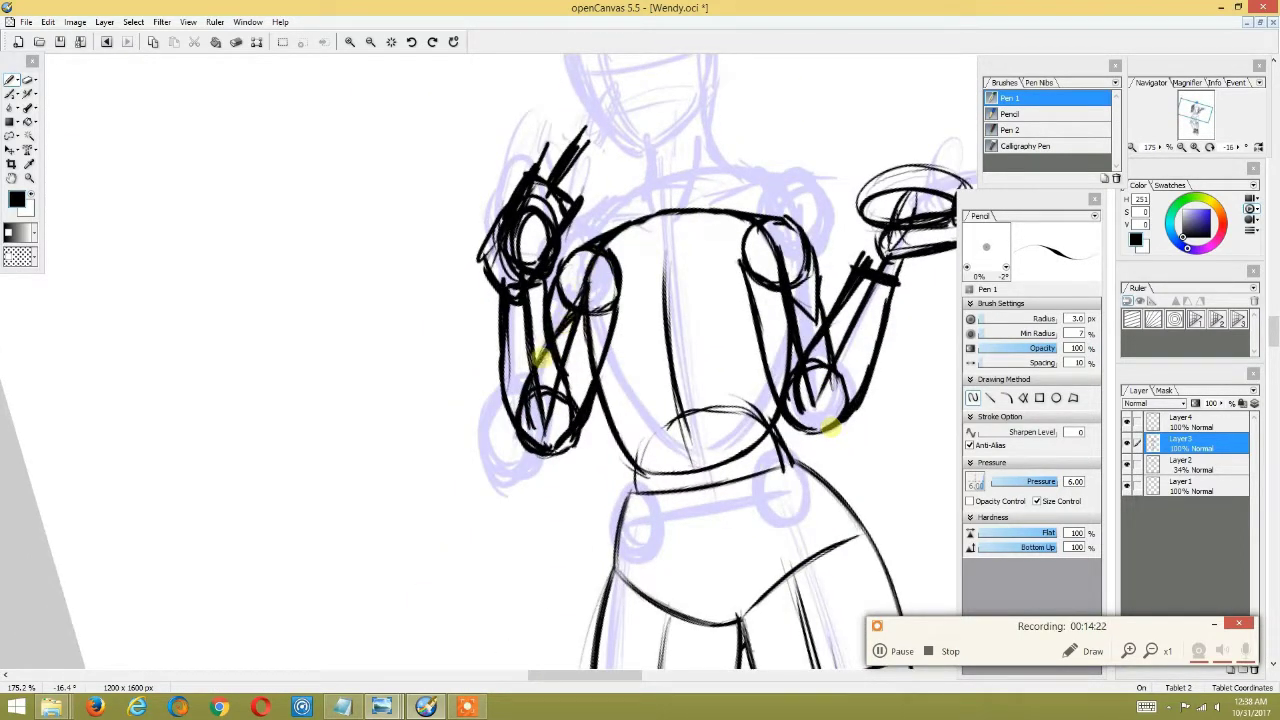
Add a short curve on the side of the chest and draw the pelvis centre line between waist and crotch.
key("space")
mouse_move(599, 197)
left_mouse_down()
mouse_move(659, 195)
mouse_move(669, 207)
left_mouse_up()
key("space")
left_click_drag(636, 378, 602, 344)
key("space")
left_click(617, 201)
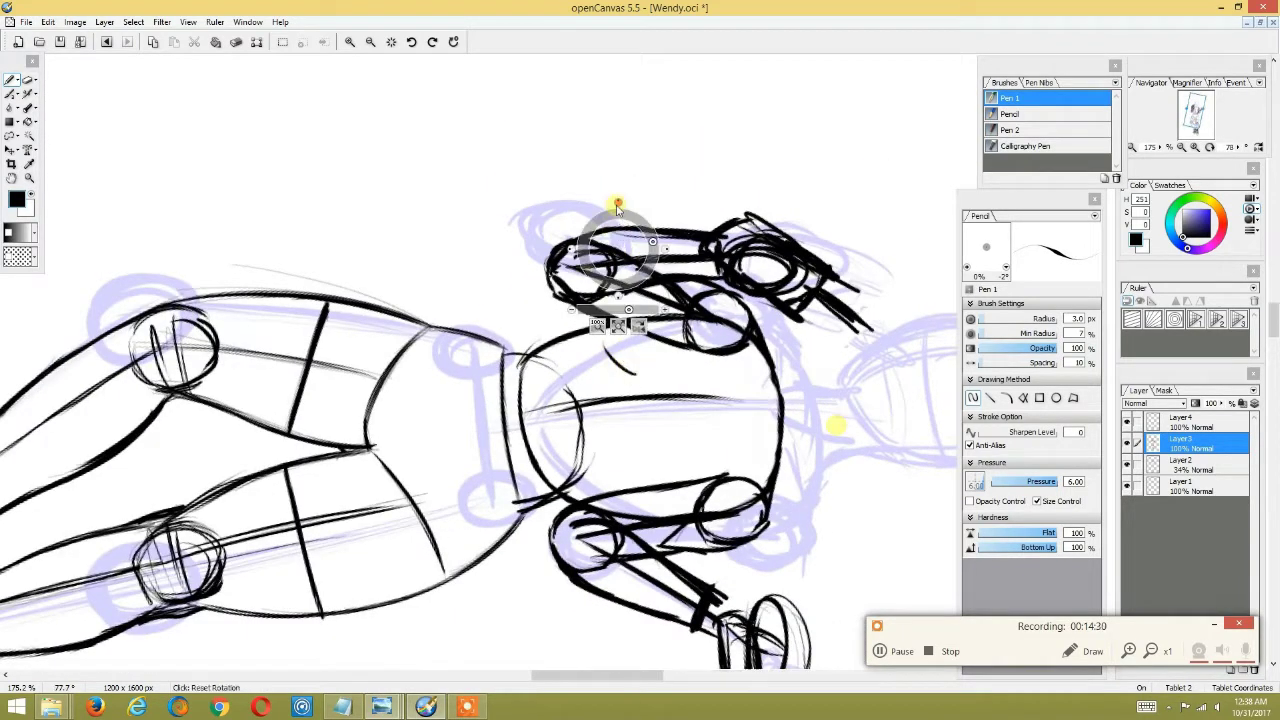
left_click_drag(660, 532, 630, 483)
mouse_move(623, 582)
left_mouse_down()
mouse_move(616, 449)
mouse_move(659, 174)
left_mouse_up()
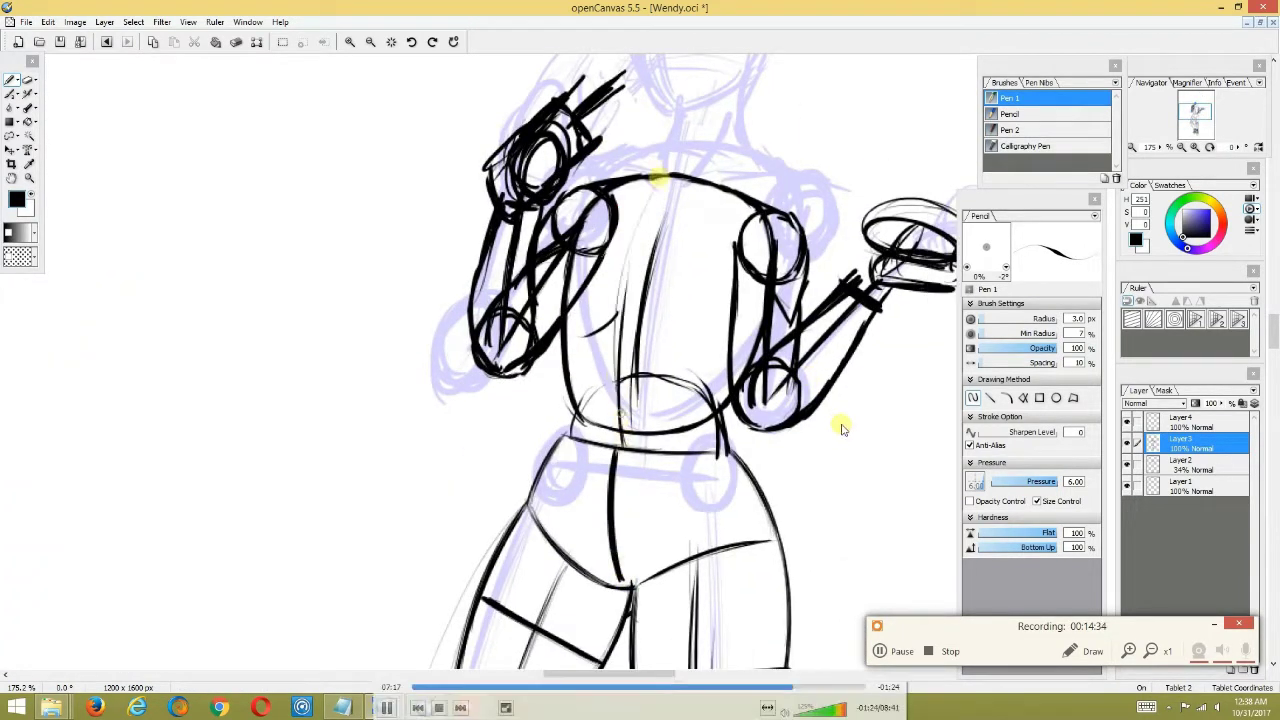
Draw the curved underside of the breast on the raised-arm side, ending at the chest centre line.
key("space")
left_click(684, 134)
left_click_drag(710, 140, 687, 226)
left_click_drag(657, 422, 637, 354)
key("space")
left_click_drag(784, 247, 730, 246)
left_click(729, 248)
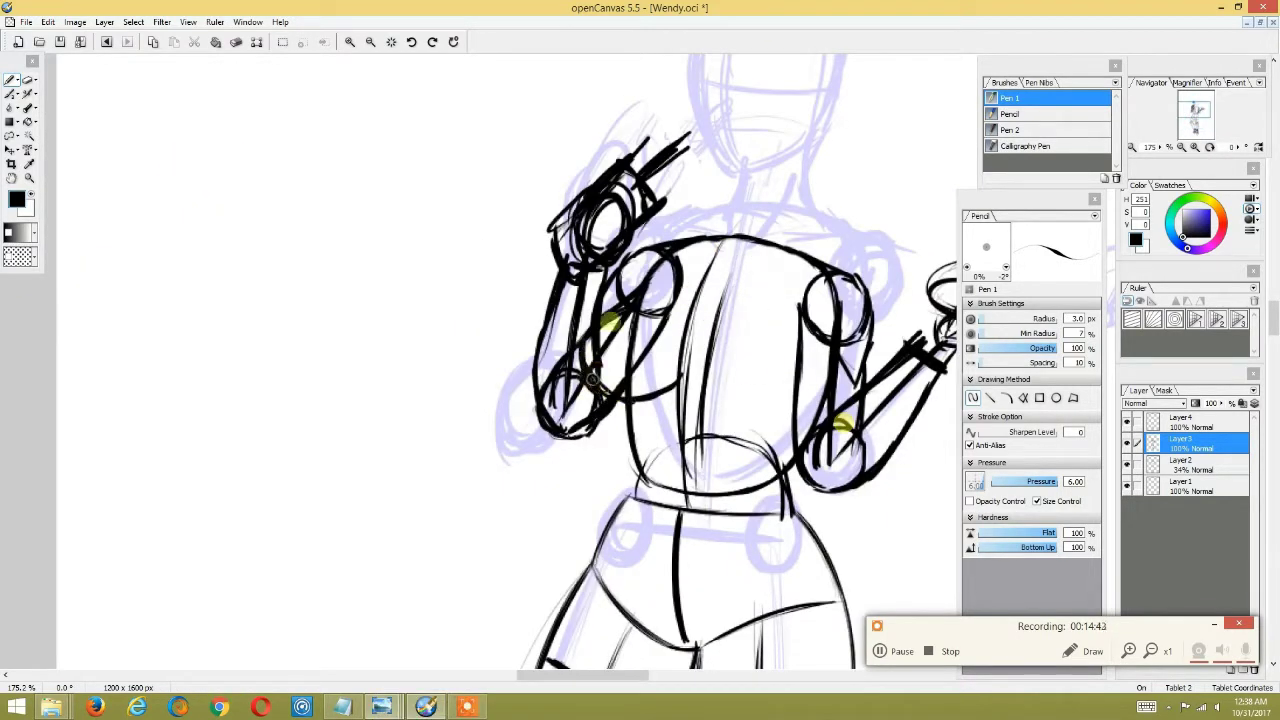
key("space")
left_click_drag(768, 304, 717, 299)
mouse_move(590, 396)
left_mouse_down()
mouse_move(631, 350)
mouse_move(678, 401)
left_mouse_up()
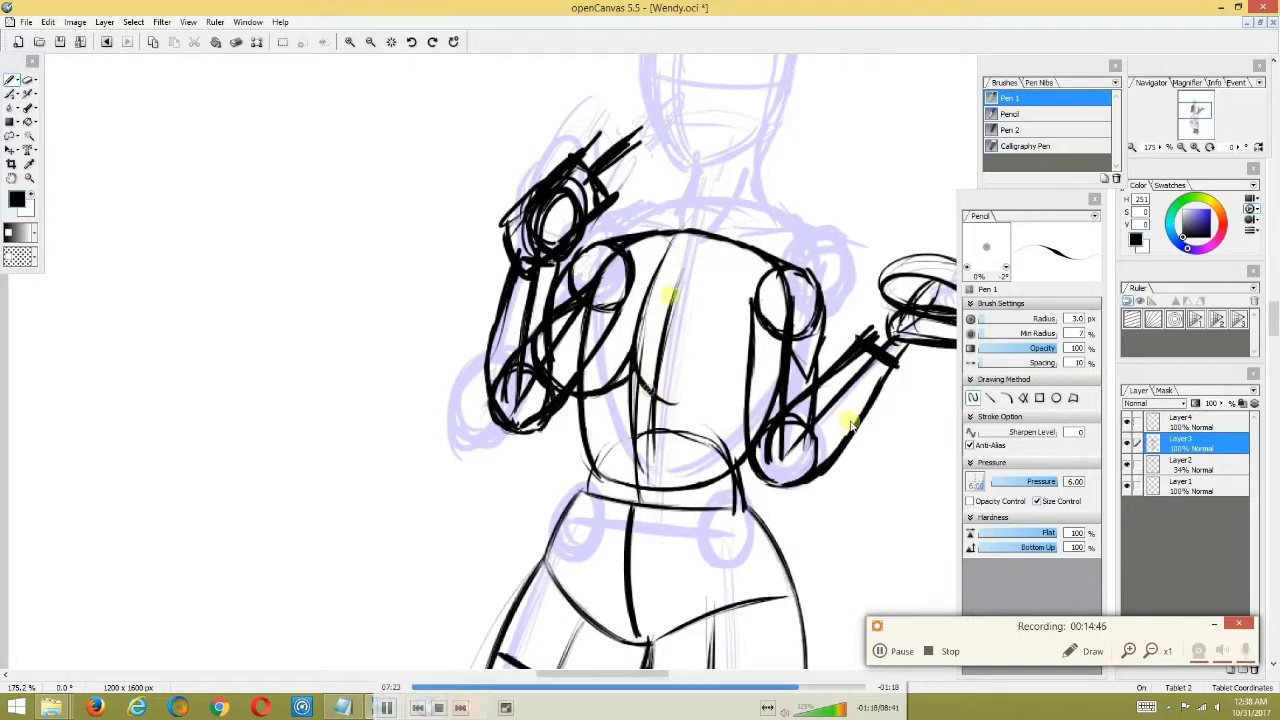
Draw a contour line across the ribcage just below the breasts, from one side of the torso to the other.
key("space")
left_click(723, 256)
left_click_drag(678, 268, 598, 268)
left_click_drag(531, 308, 509, 478)
left_click_drag(514, 350, 522, 461)
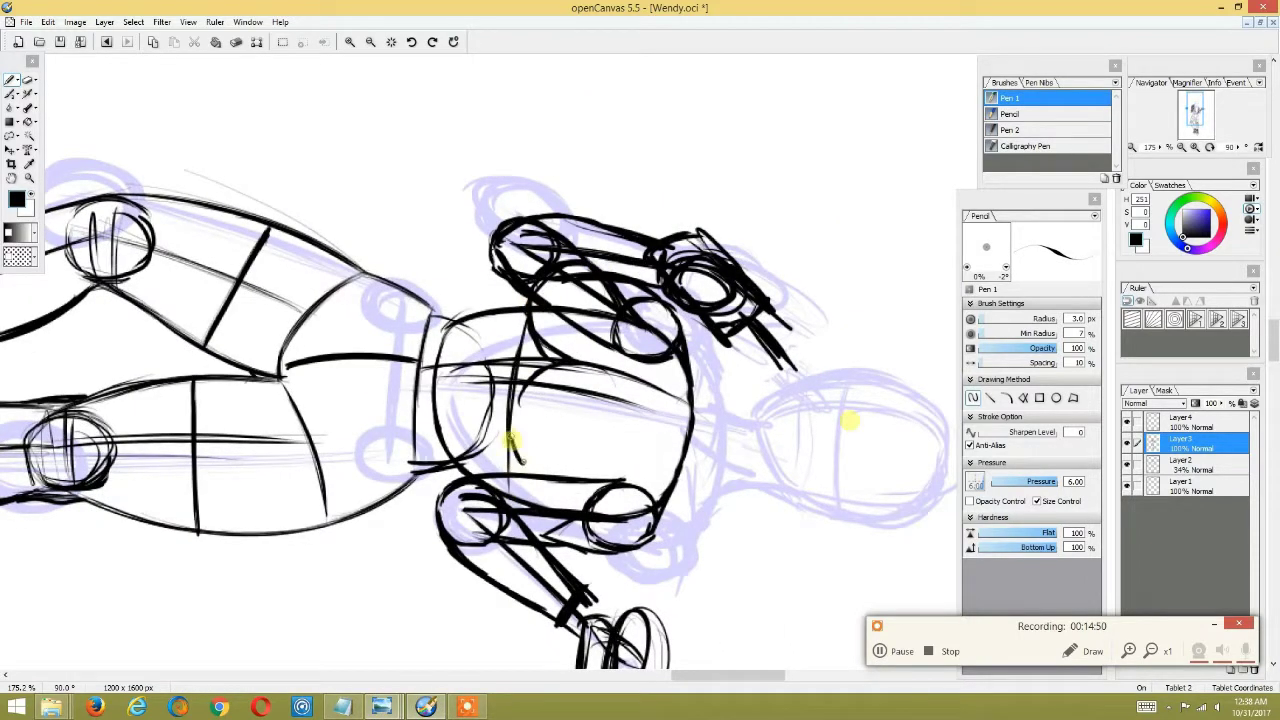
Outline the rounded breast on the outstretched-arm side, undoing and redrawing its outer curve up toward the armpit.
key("space")
left_click_drag(594, 308, 580, 334)
left_click(580, 334)
left_click_drag(693, 481, 646, 457)
mouse_move(595, 395)
left_mouse_down()
mouse_move(622, 450)
mouse_move(597, 412)
left_mouse_up()
mouse_move(683, 452)
left_mouse_down()
mouse_move(707, 426)
mouse_move(704, 385)
left_mouse_up()
key("ctrl+z")
key("ctrl+z")
mouse_move(672, 460)
left_mouse_down()
mouse_move(704, 400)
mouse_move(705, 365)
left_mouse_up()
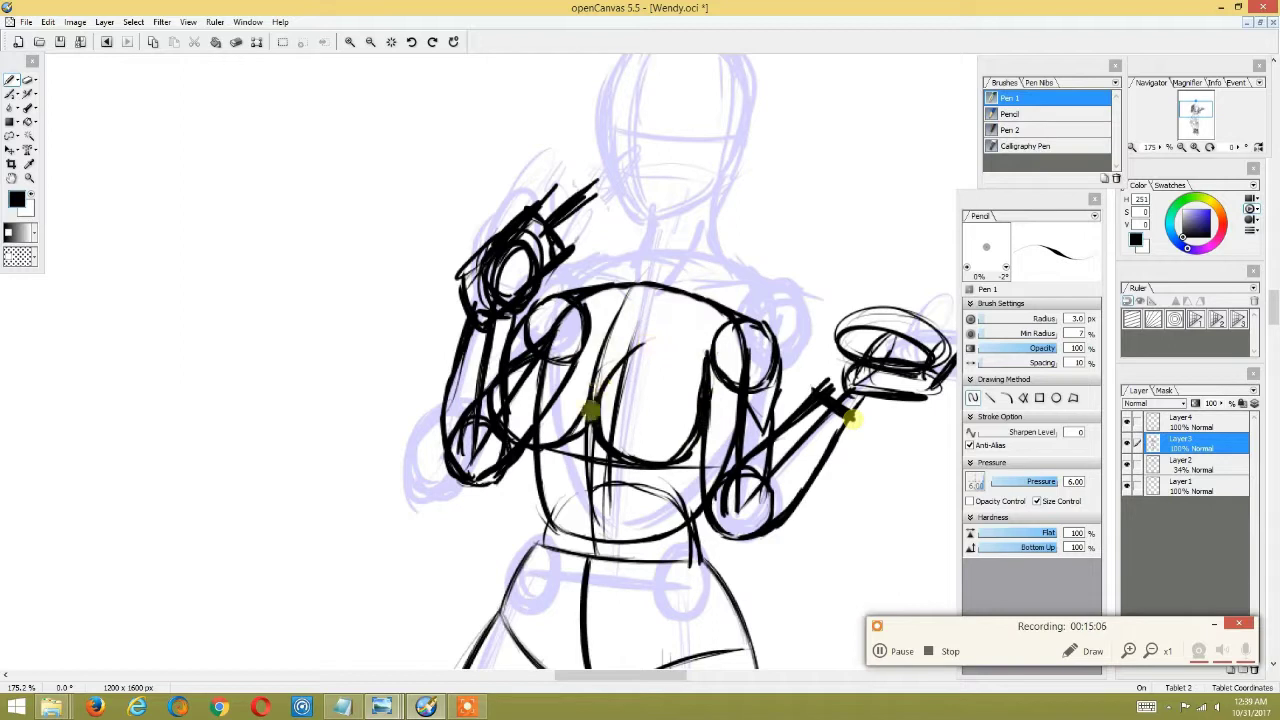
Draw the collarbone lines across the upper chest, from the base of the neck toward both shoulders.
key("shift+space")
mouse_move(711, 261)
left_mouse_down()
mouse_move(596, 464)
mouse_move(596, 385)
left_mouse_up()
key("shift+space")
left_click(608, 319)
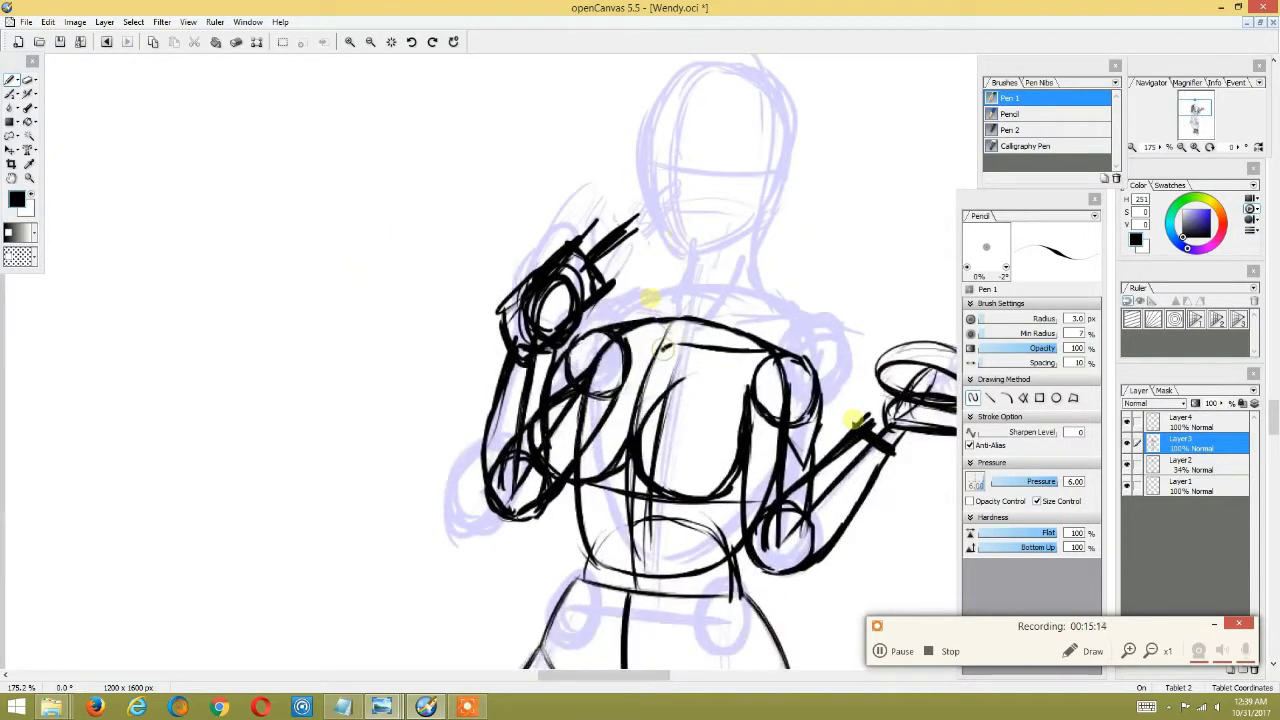
key("shift+space")
left_click(696, 267)
key("shift+space")
left_click(661, 307)
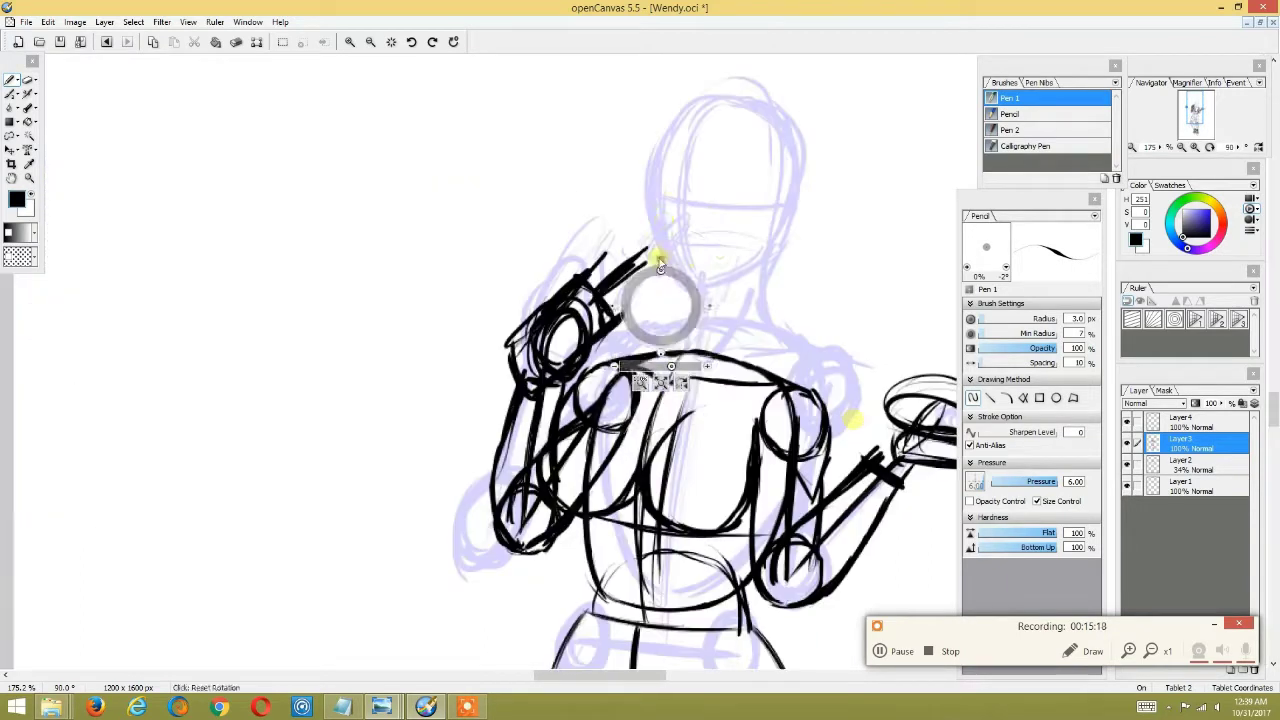
key("shift+space")
left_click_drag(805, 323, 674, 289)
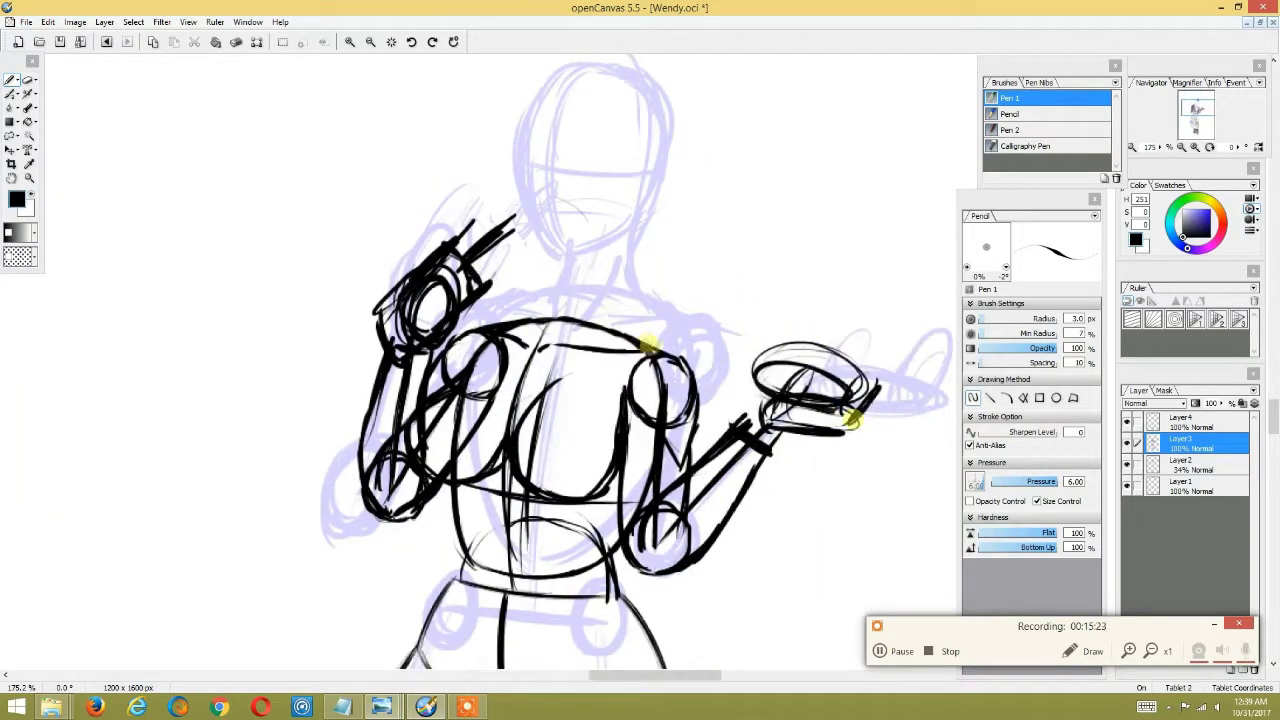
Draw both sides of the neck down to the shoulders and a slanted neck muscle line toward the collarbones.
key("space")
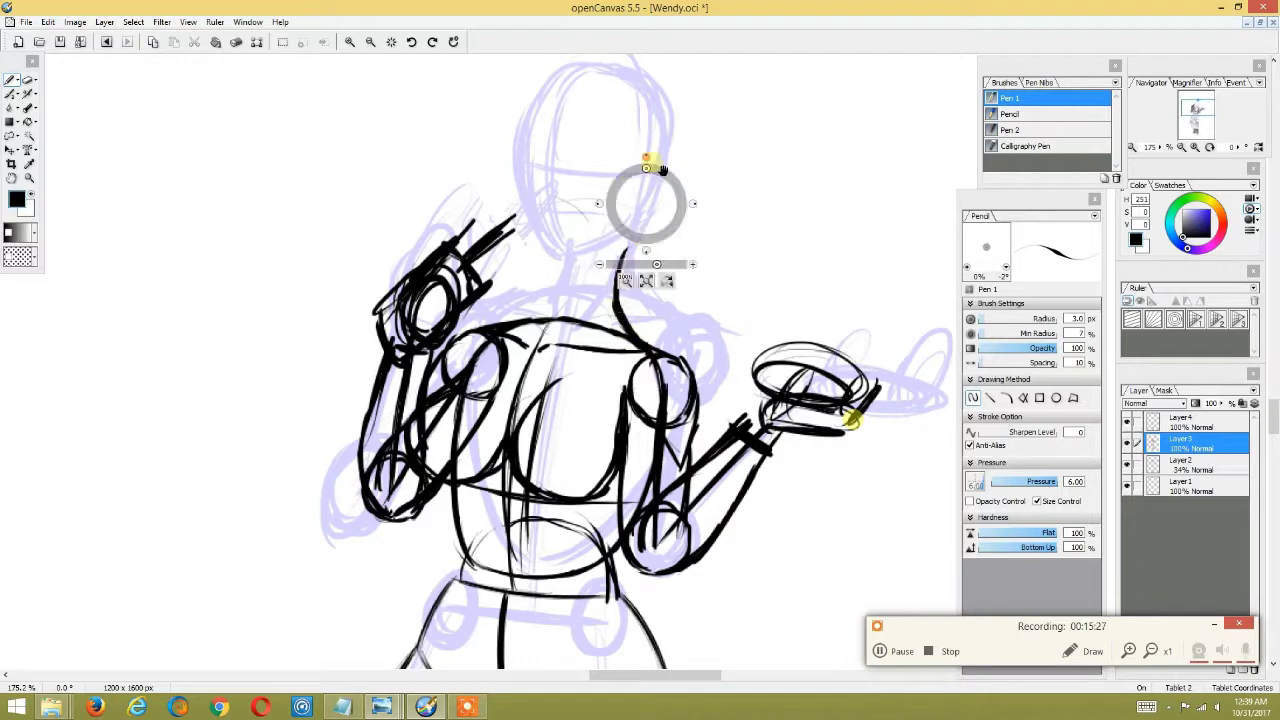
left_click(691, 203)
left_click_drag(703, 236, 538, 338)
key("space")
key("space")
left_click(546, 250)
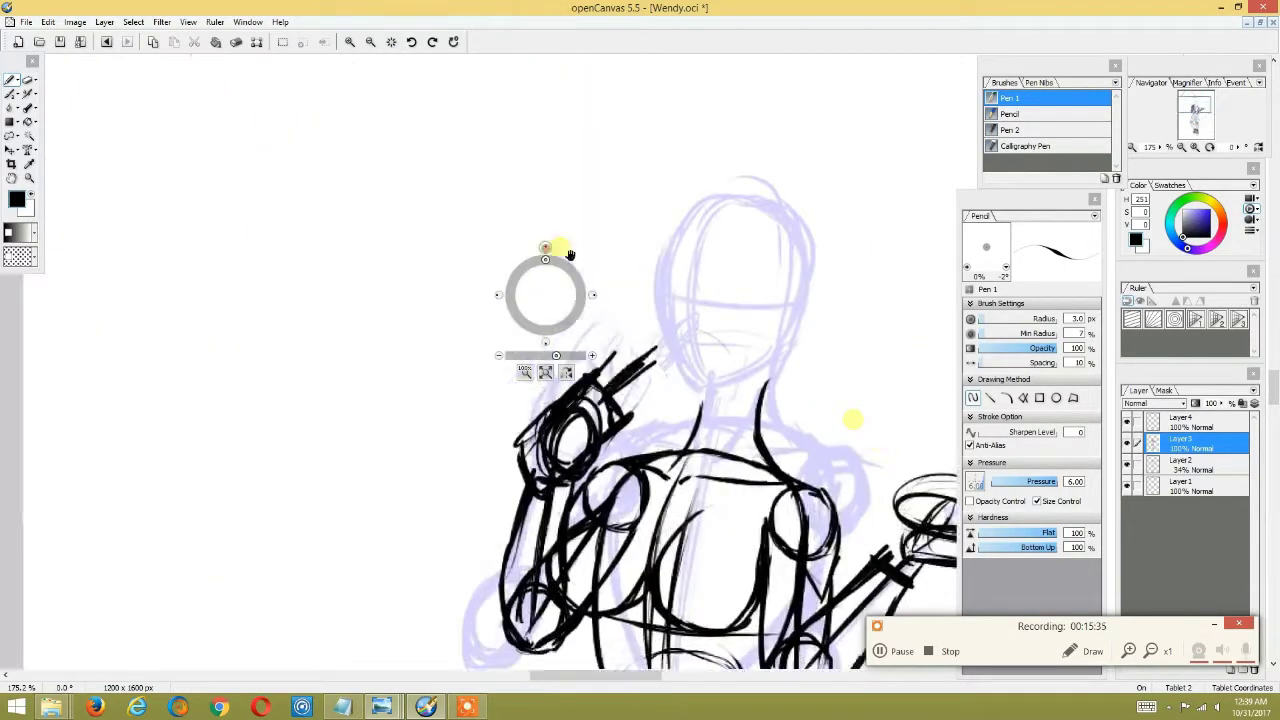
left_click_drag(559, 261, 602, 318)
key("space")
left_click(570, 229)
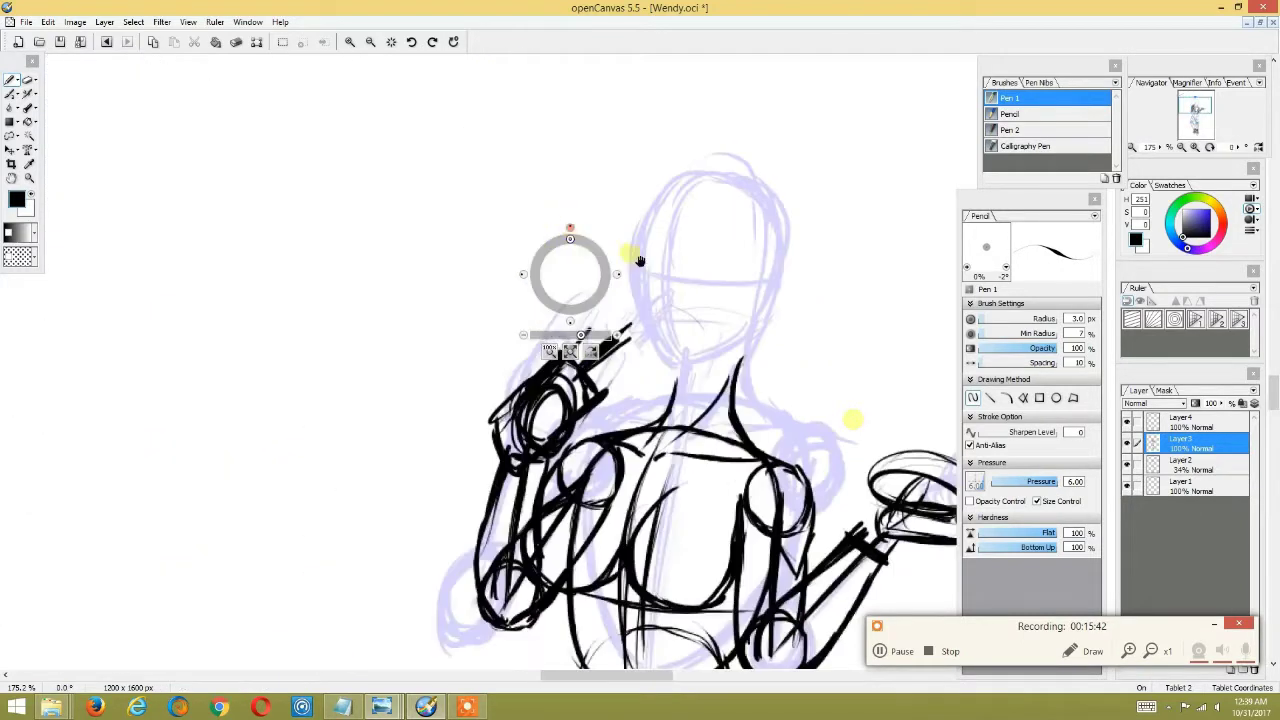
Draw the chin and jaw line above the neck and redraw the side of the face beside the raised hand.
left_click_drag(601, 259, 532, 394)
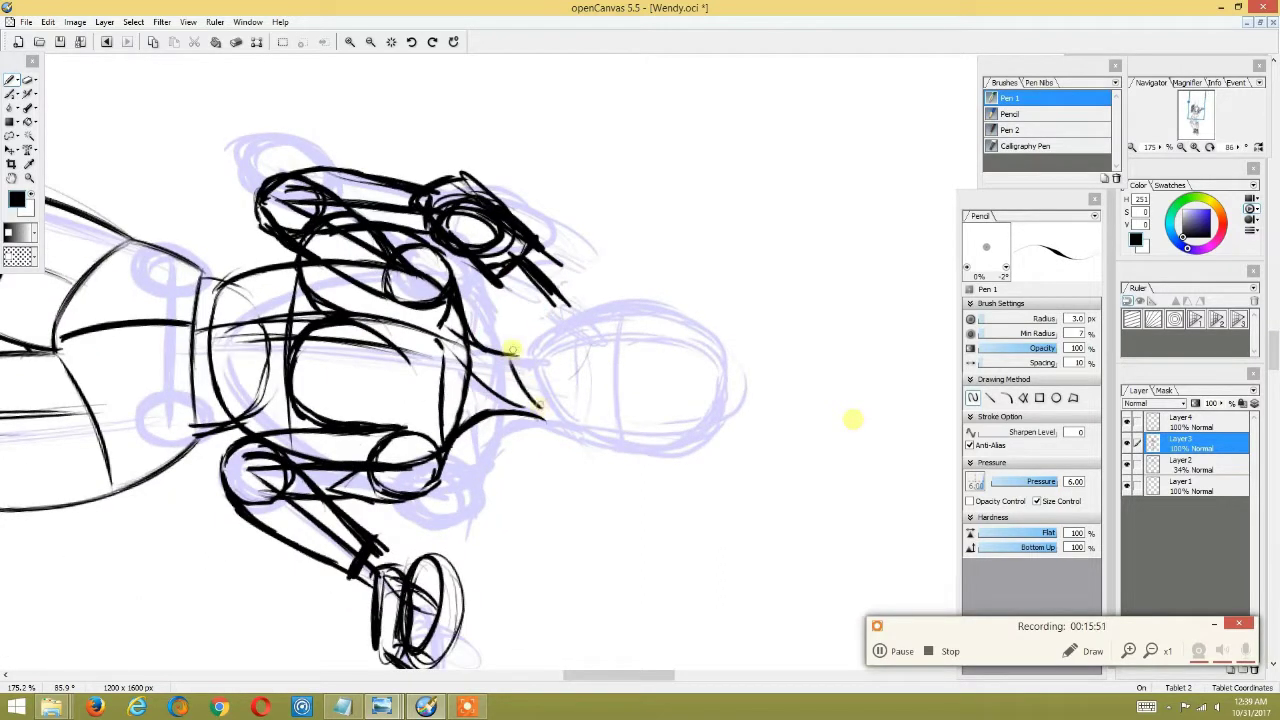
key("space")
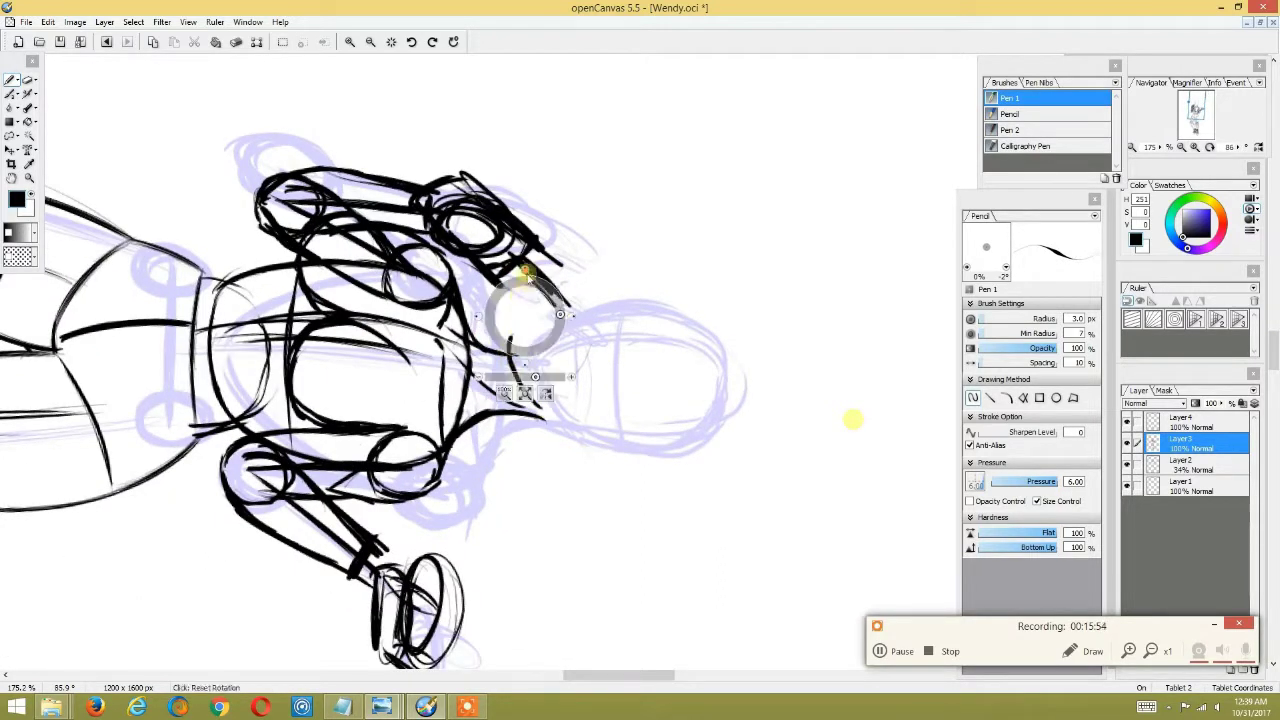
left_click(526, 277)
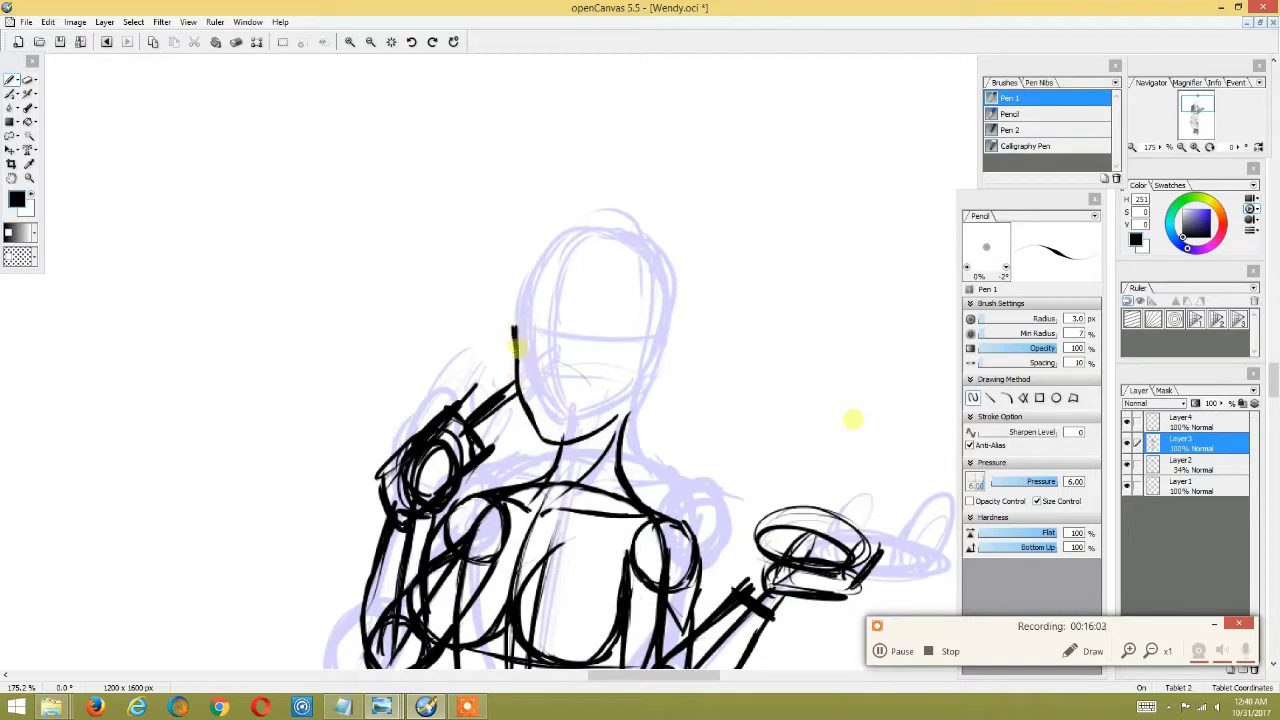
key("ctrl+z")
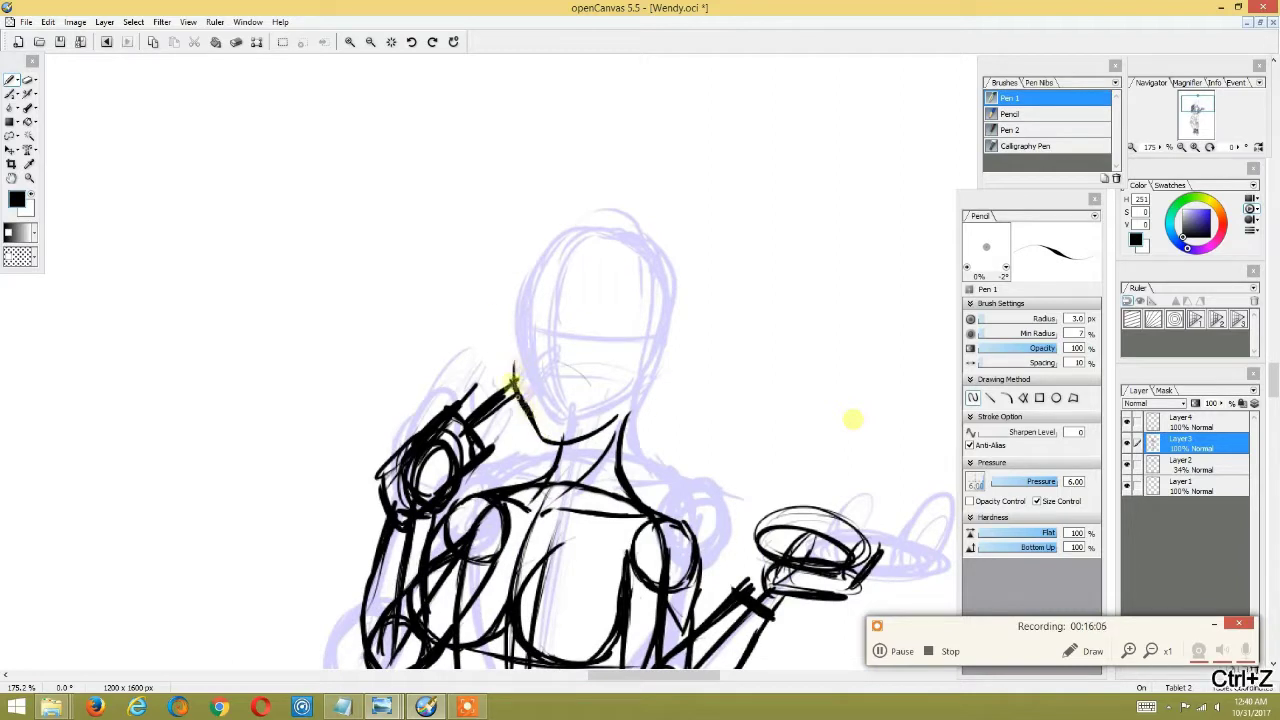
left_click_drag(509, 341, 510, 334)
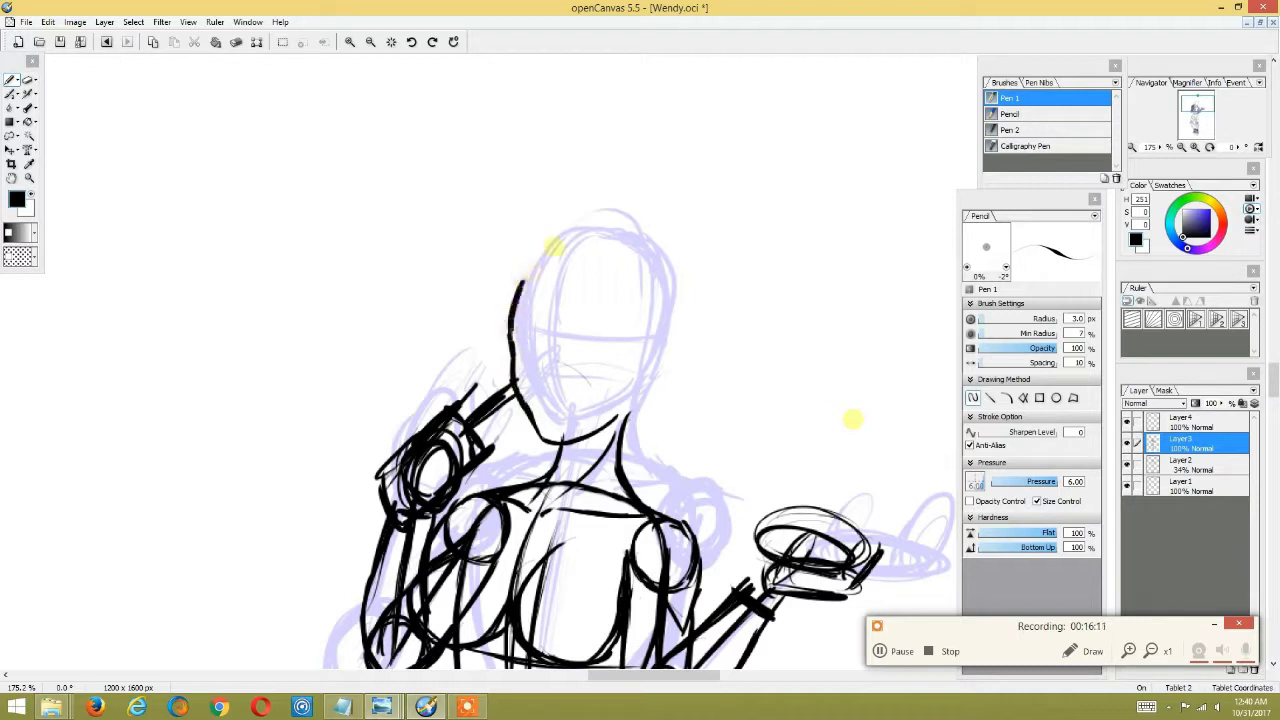
Complete the head outline with a rounded cranium curving over the top and down the far side to the jaw.
key("shift+space")
left_click_drag(553, 176, 513, 222)
left_click_drag(580, 483, 536, 366)
key("shift+space")
mouse_move(667, 236)
left_mouse_down()
mouse_move(631, 294)
mouse_move(646, 308)
left_mouse_up()
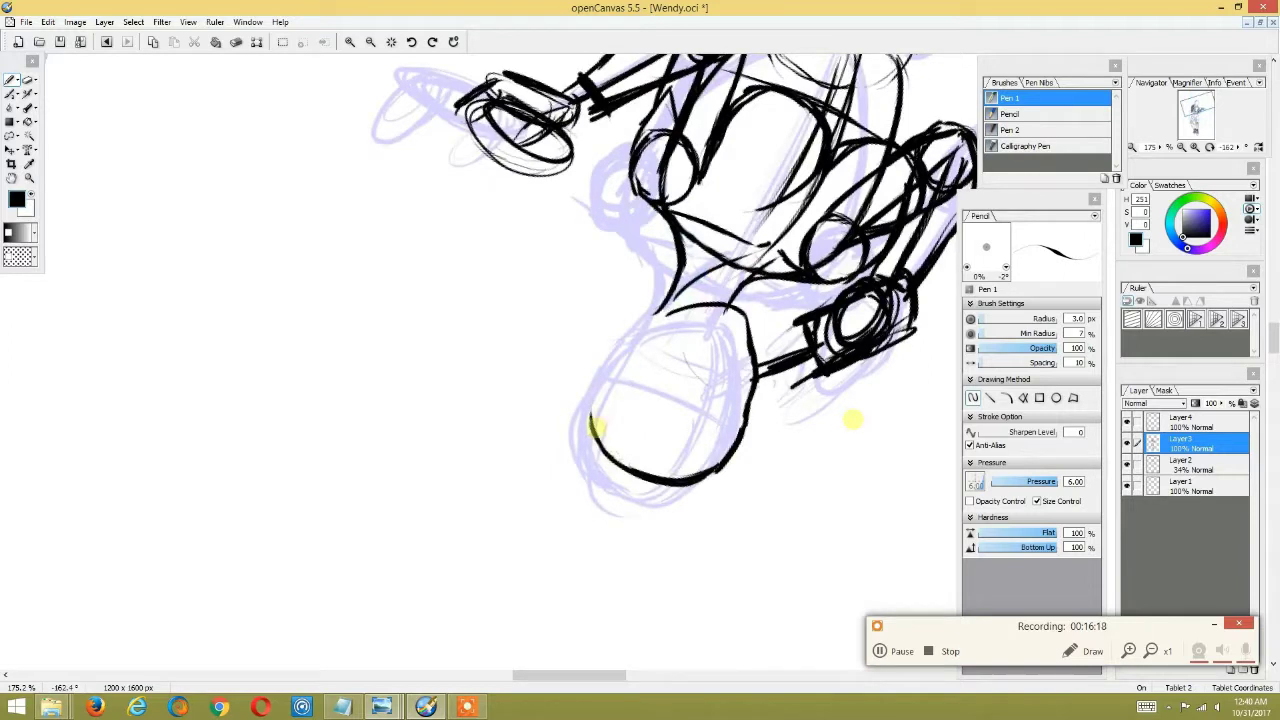
left_click_drag(596, 425, 616, 337)
key("shift+space")
left_click(677, 189)
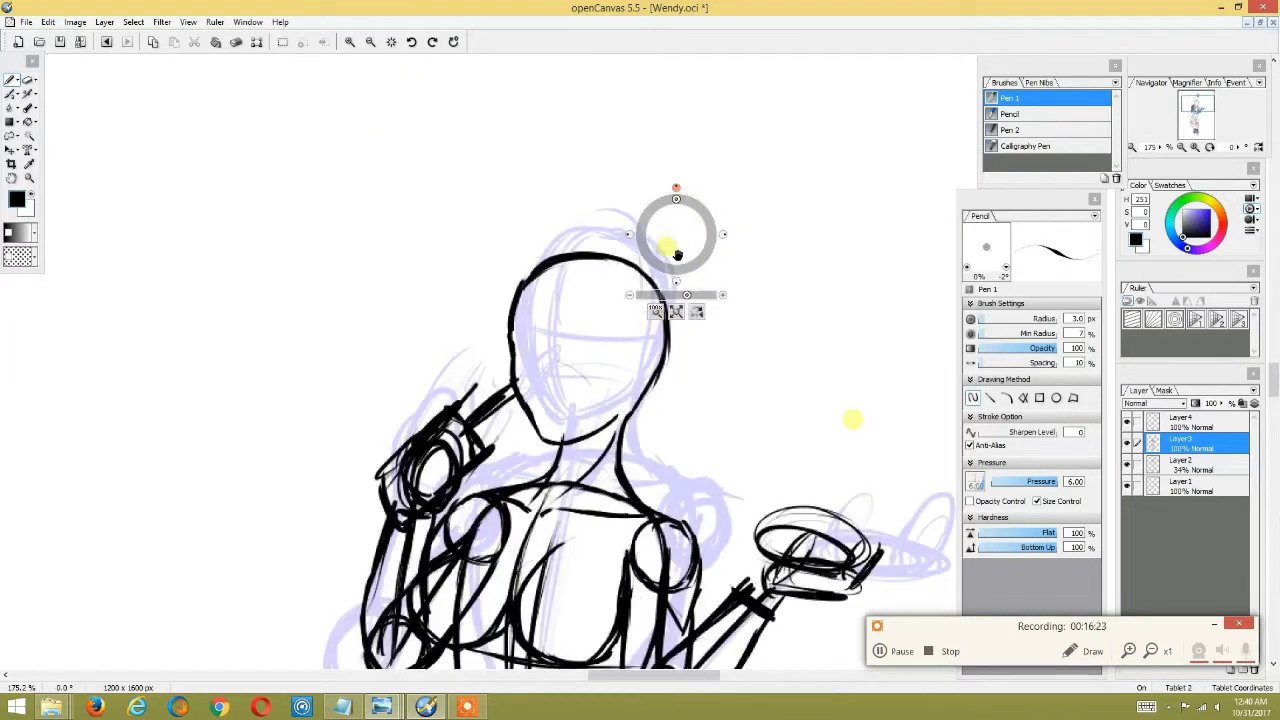
Draw the curved vertical centre line of the face and the horizontal guidelines across the head.
mouse_move(686, 295)
left_mouse_down()
mouse_move(657, 313)
mouse_move(686, 308)
left_mouse_up()
left_click_drag(556, 438, 547, 296)
left_click_drag(543, 389, 568, 260)
key("shift+space")
mouse_move(603, 206)
left_mouse_down()
mouse_move(634, 203)
mouse_move(628, 384)
left_mouse_up()
left_click_drag(639, 249, 636, 391)
left_click_drag(602, 250, 604, 380)
Add the remaining contour strokes on the head to finish its construction.
key("shift+space")
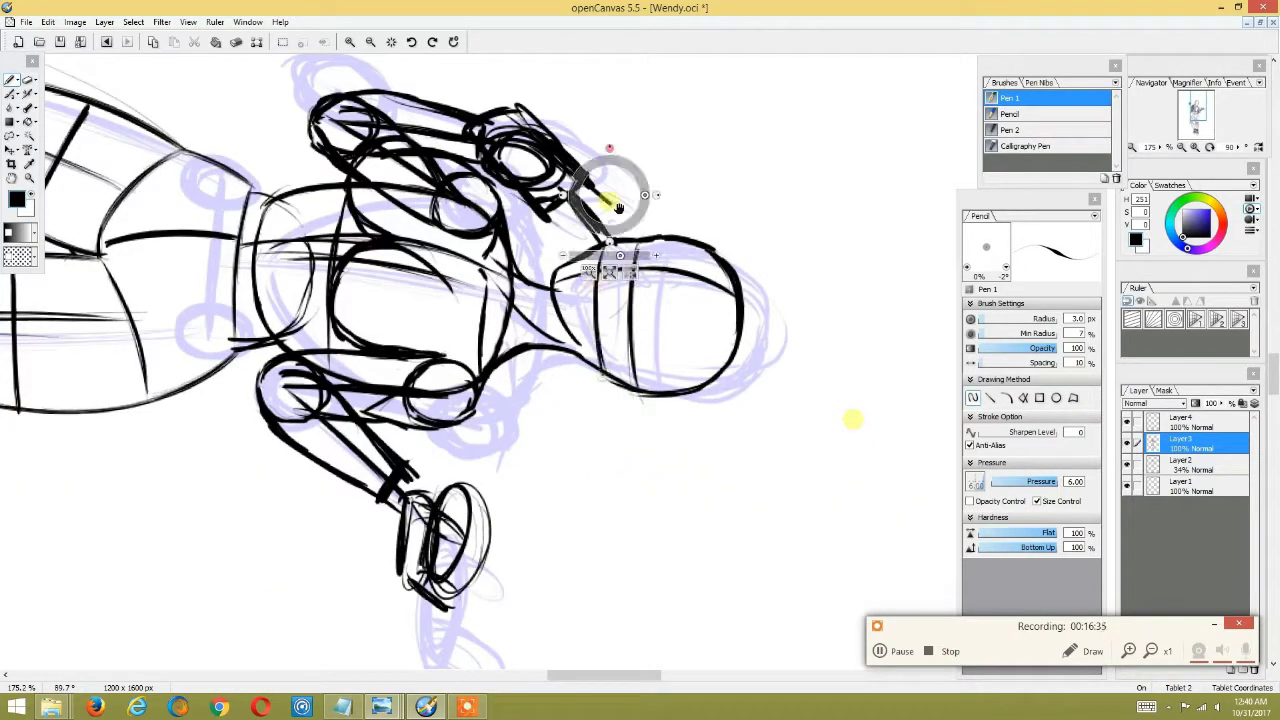
left_click_drag(623, 181, 580, 200)
mouse_move(618, 278)
left_mouse_down()
mouse_move(637, 416)
mouse_move(632, 405)
left_mouse_up()
left_click_drag(650, 328, 638, 405)
key("shift+space")
left_click(648, 249)
left_click_drag(658, 354, 637, 354)
left_click_drag(704, 271, 714, 309)
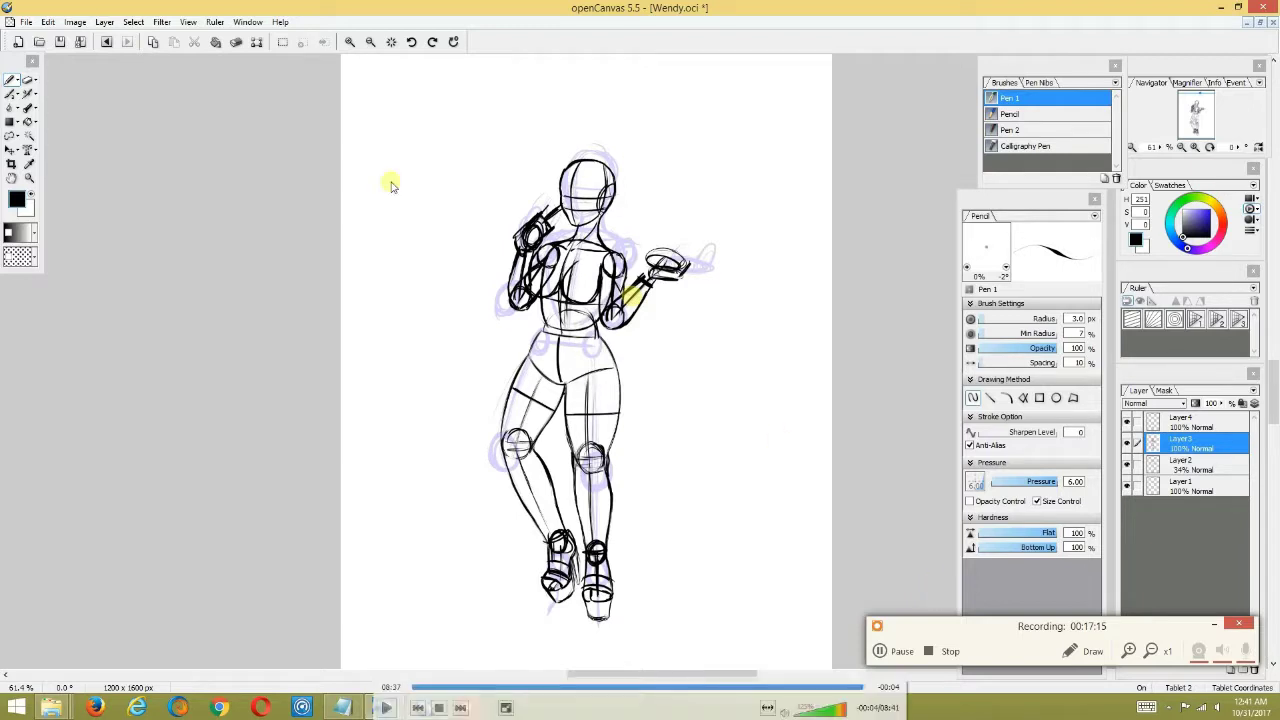
Leave the full-screen playback in VLC media player and bring up the screen recorder's control window.
left_click(507, 707)
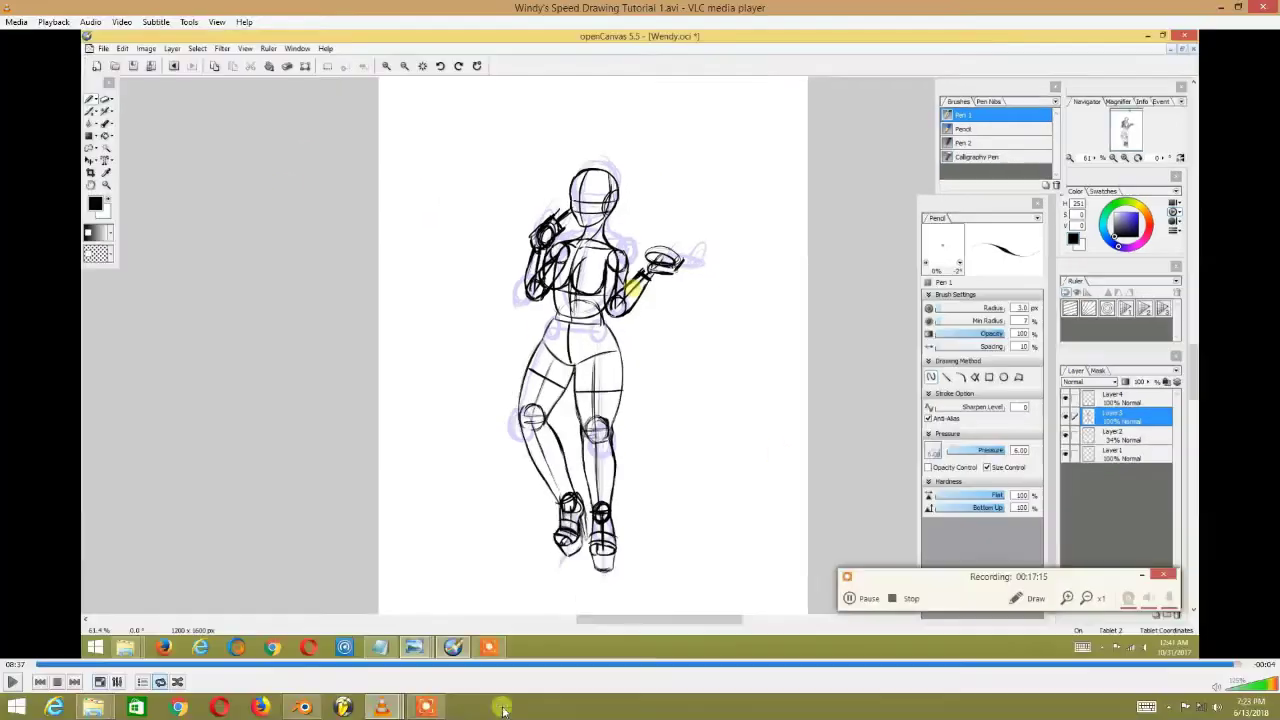
left_click(432, 708)
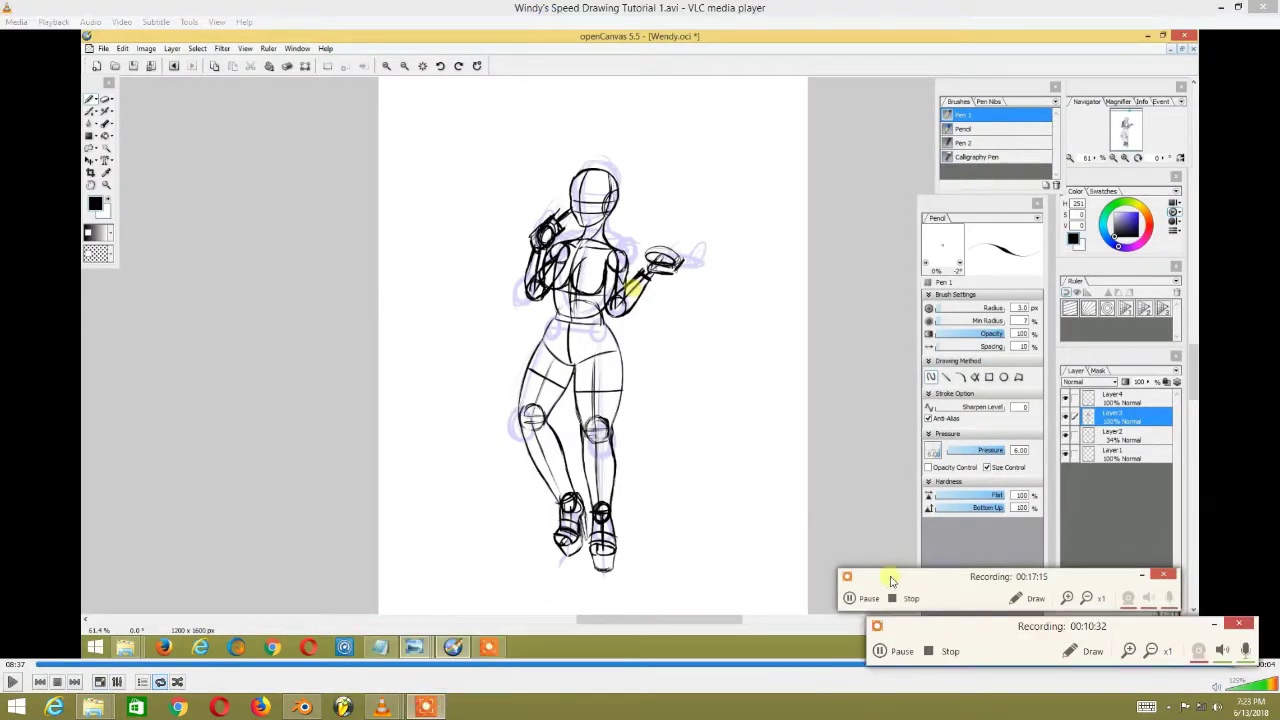